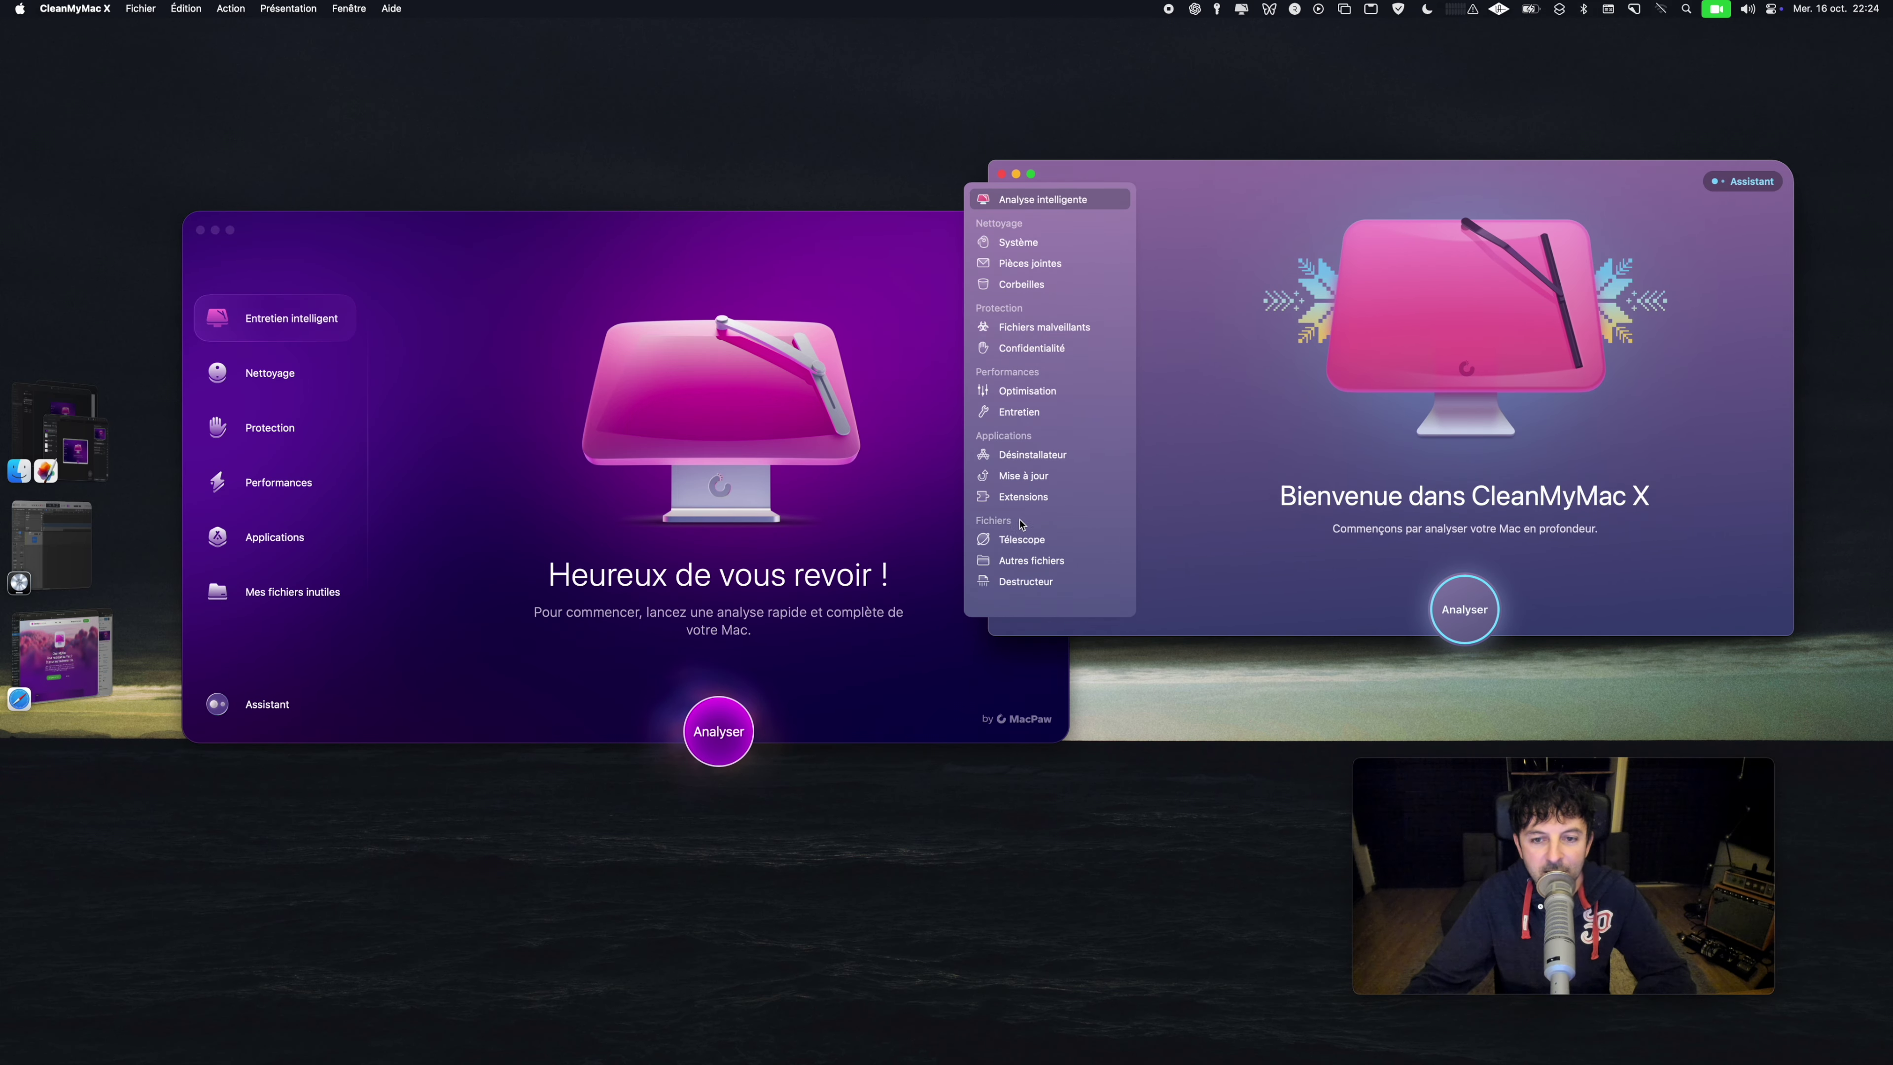
Reposition the CleanMyMac X and CleanMyMac windows to compare their home screens.
mouse_move(1091, 170)
mouse_down()
mouse_move(1125, 158)
mouse_move(1106, 141)
mouse_up()
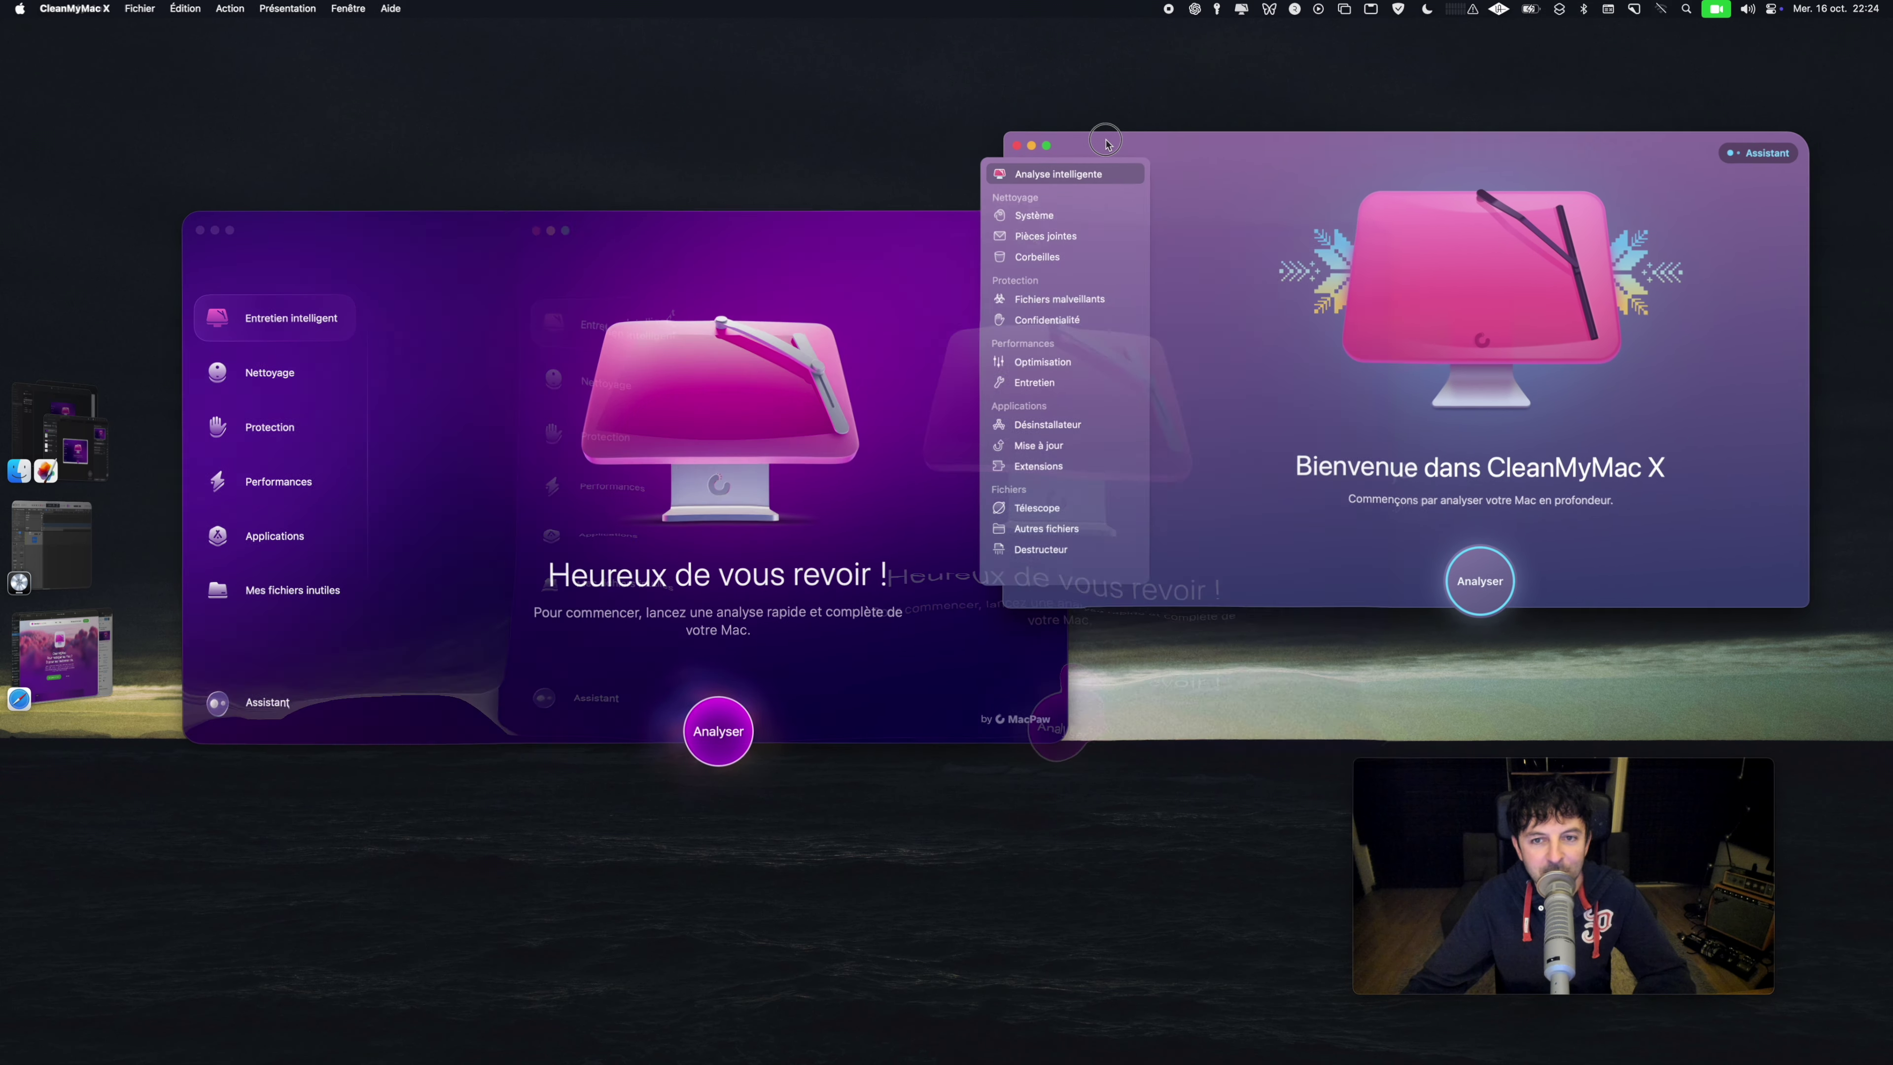
drag(1031, 198, 941, 242)
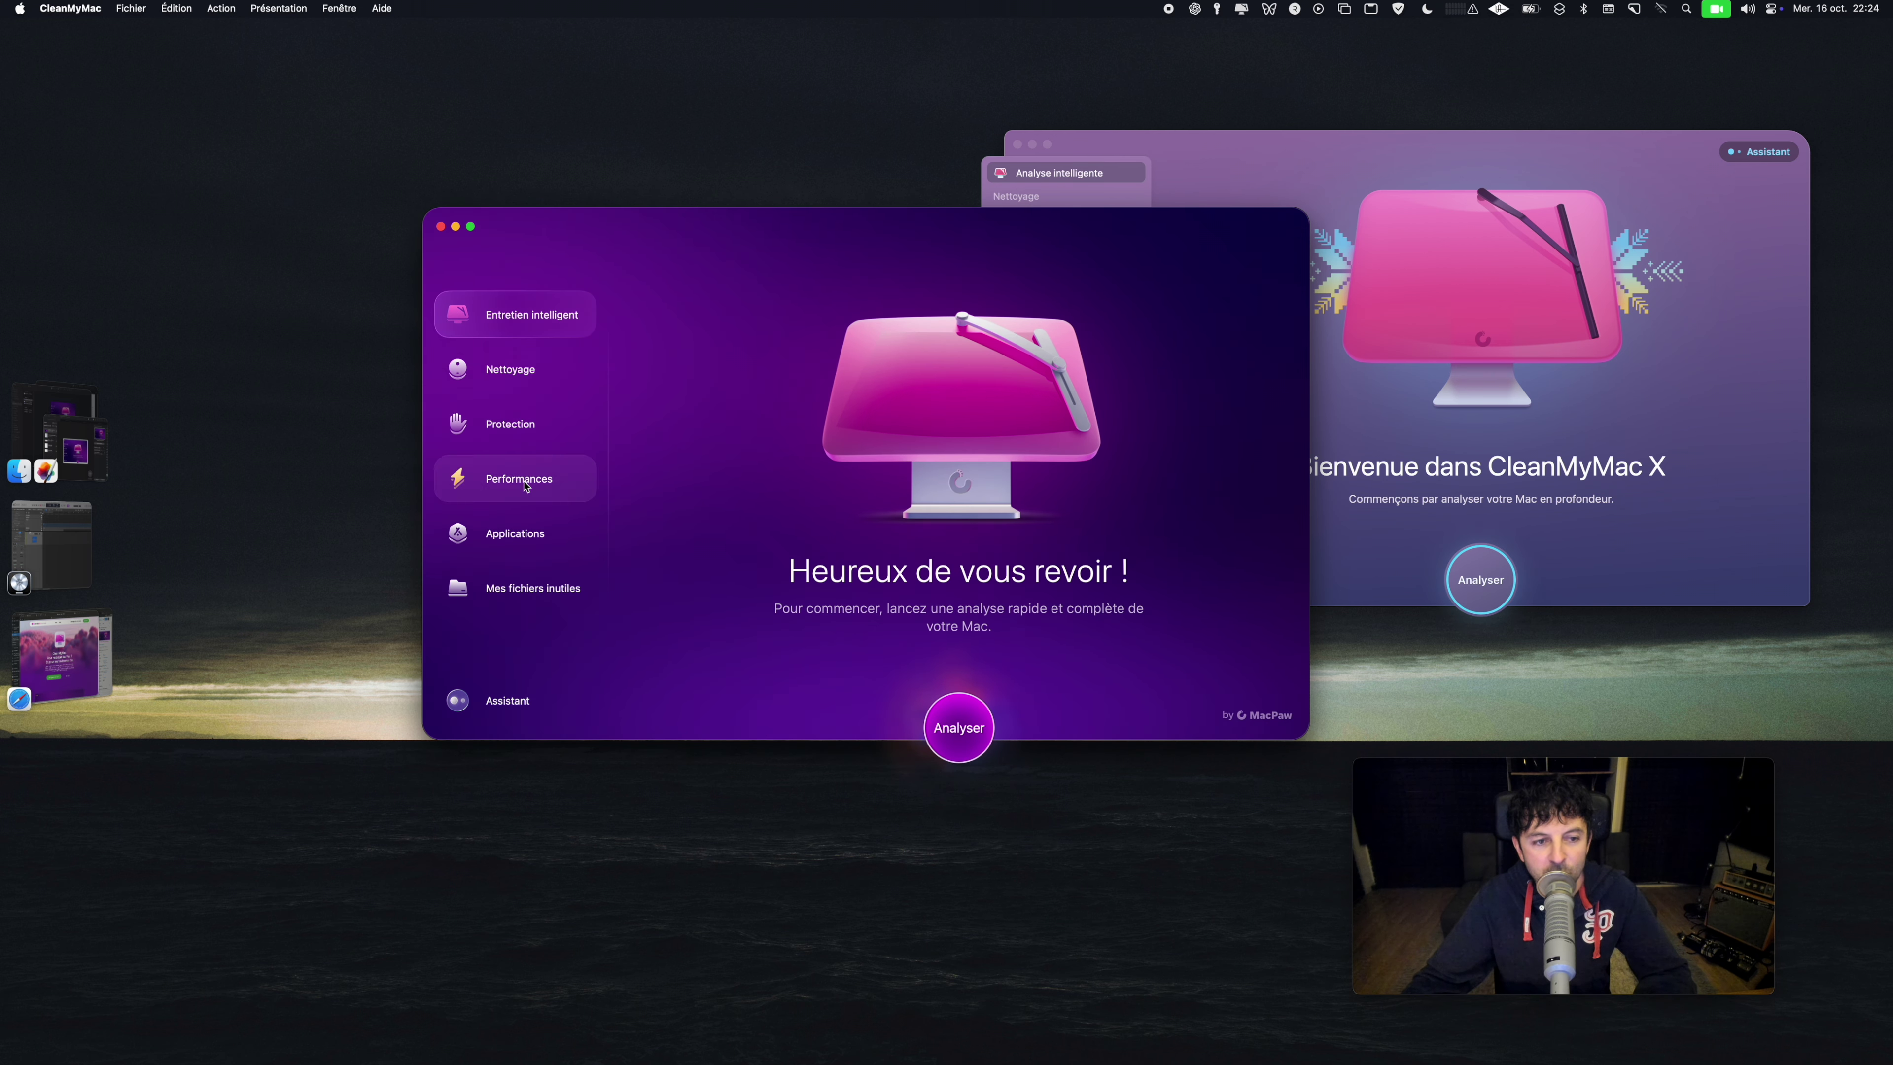
click(514, 688)
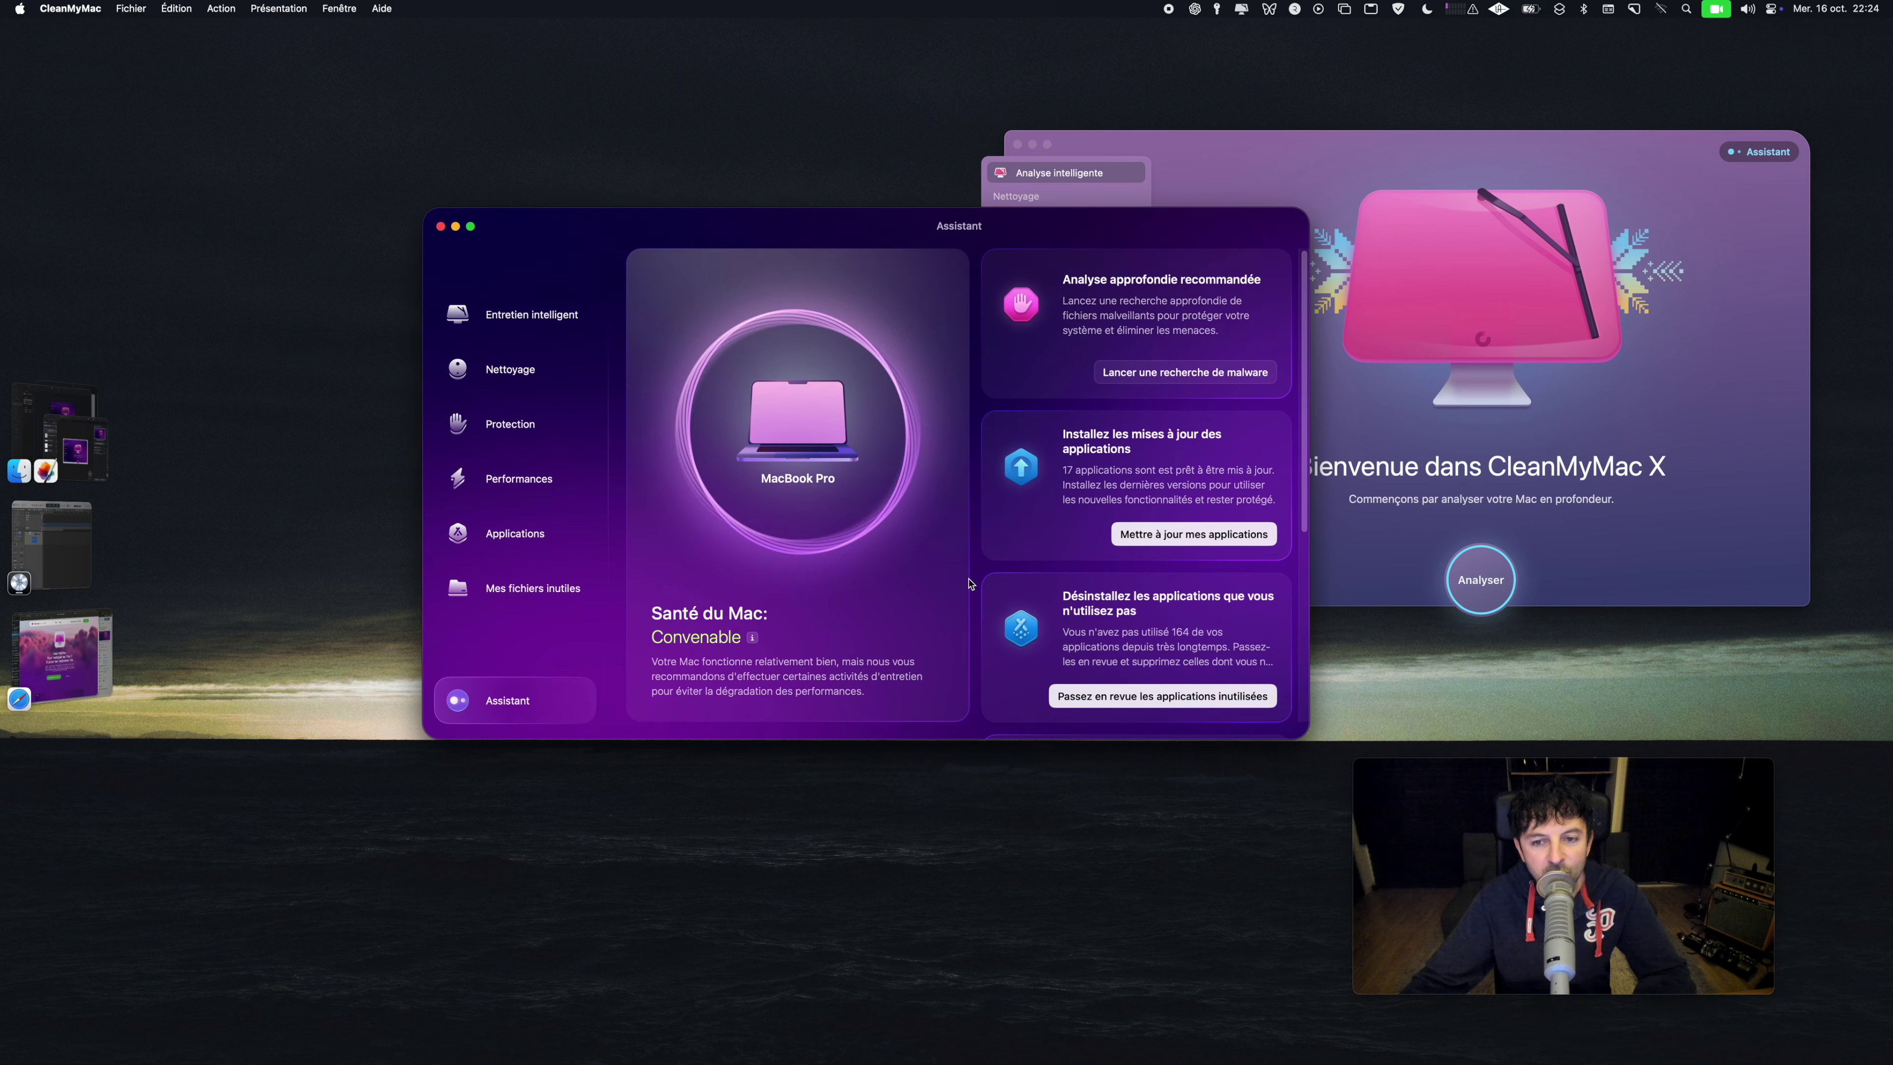
scroll(1006, 537, down, 5)
scroll(1042, 488, up, 5)
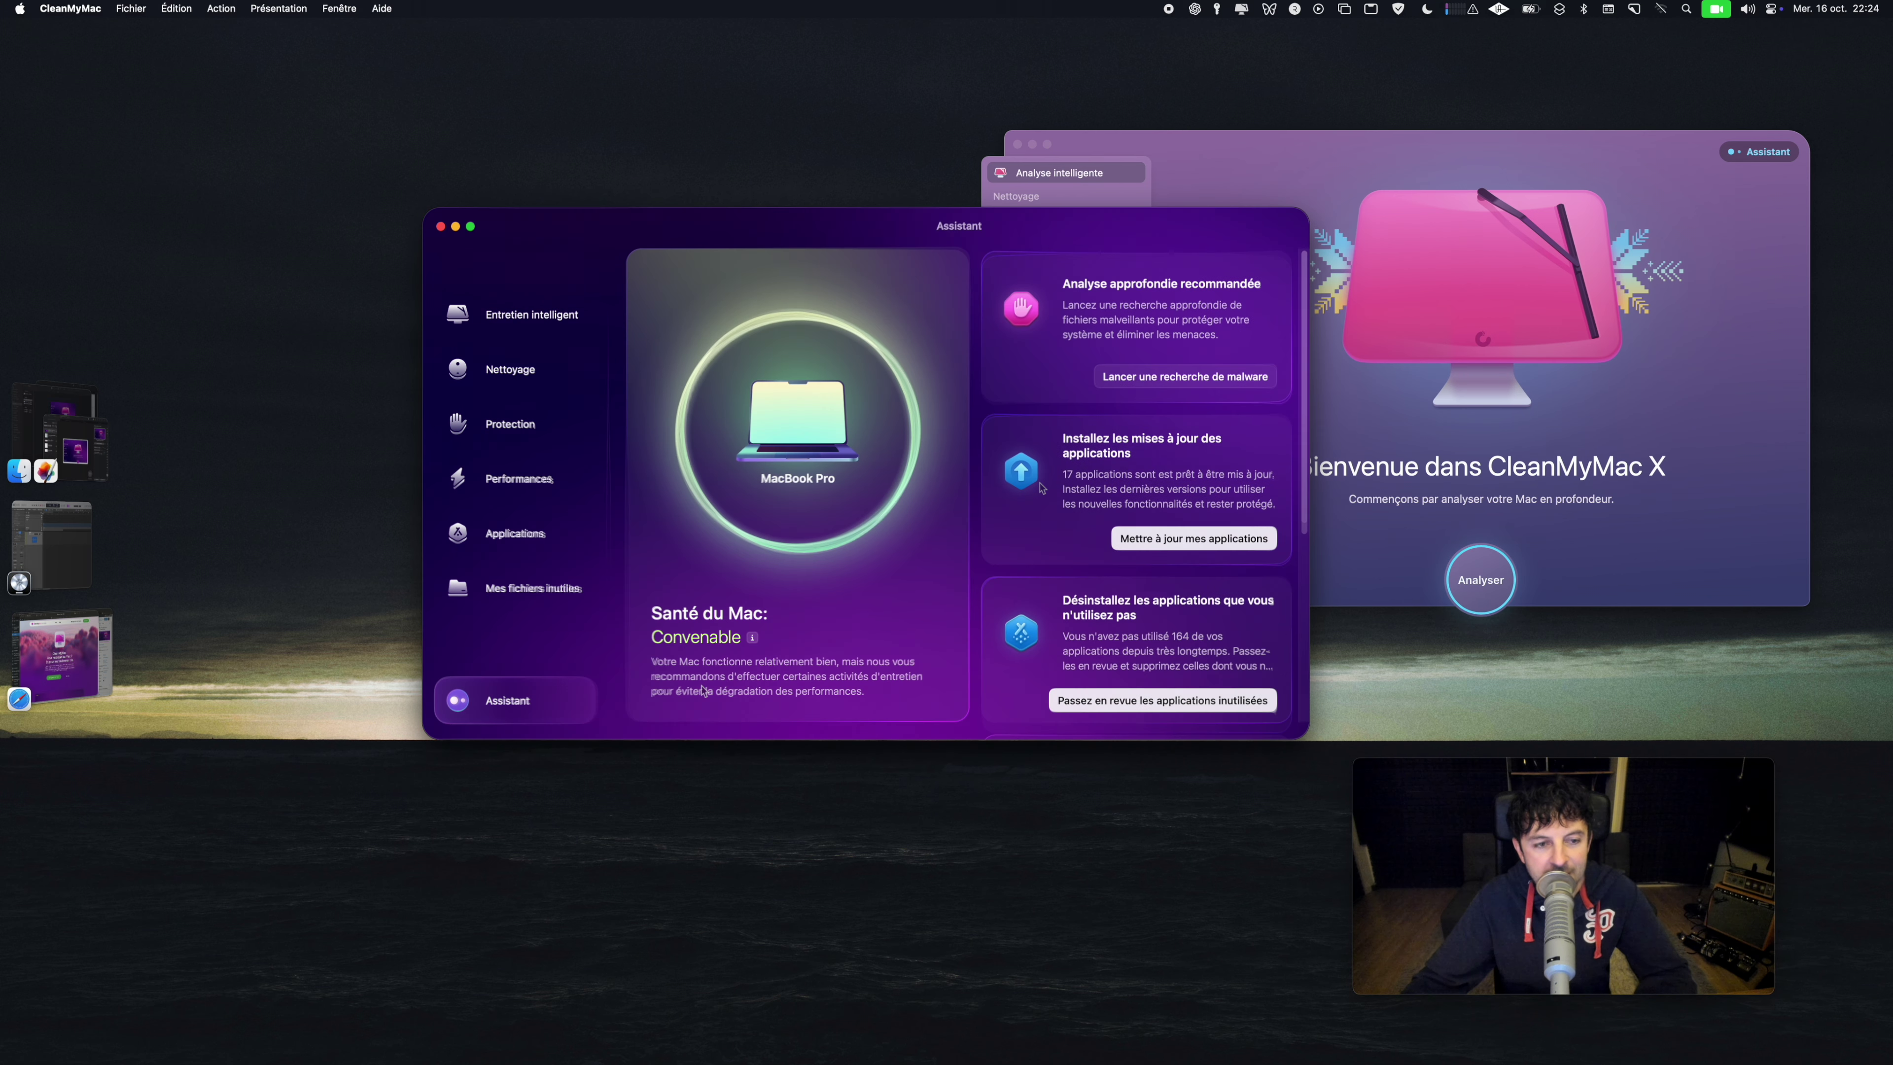
click(542, 321)
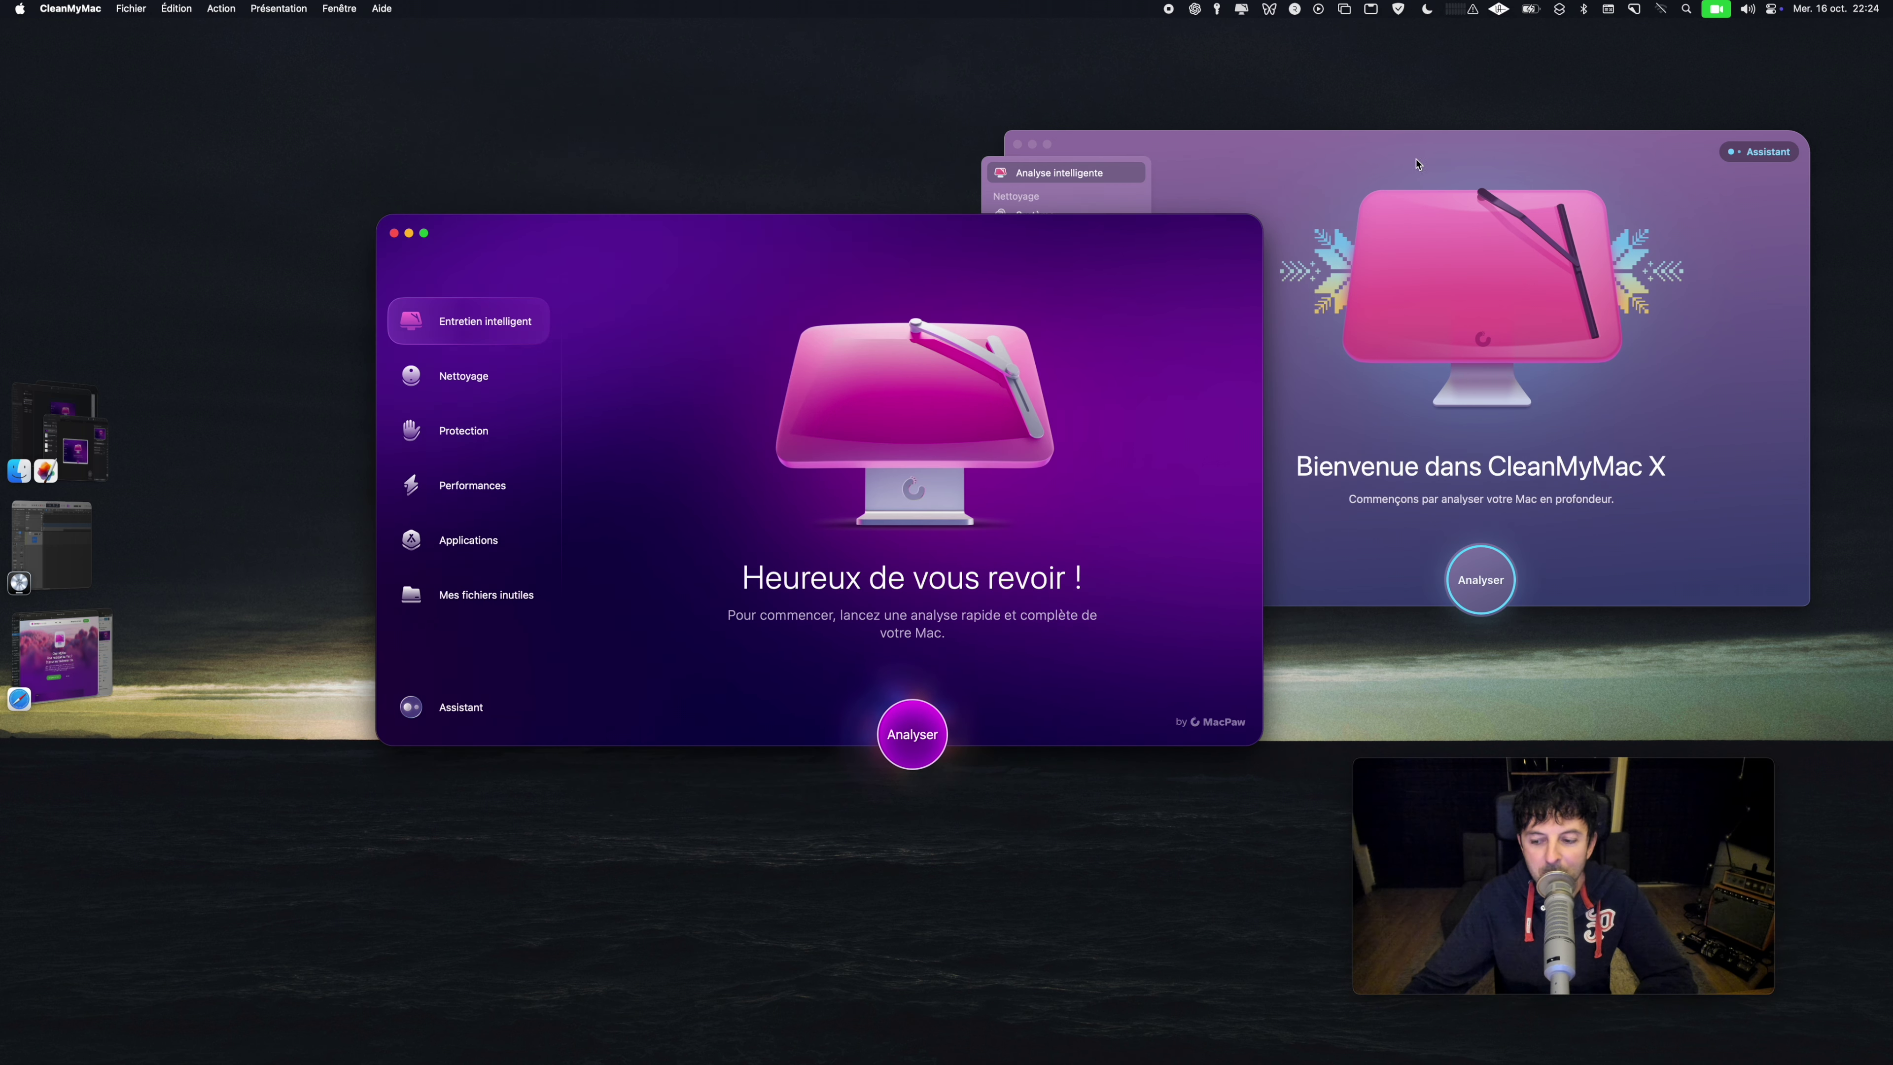
drag(1353, 159, 1229, 157)
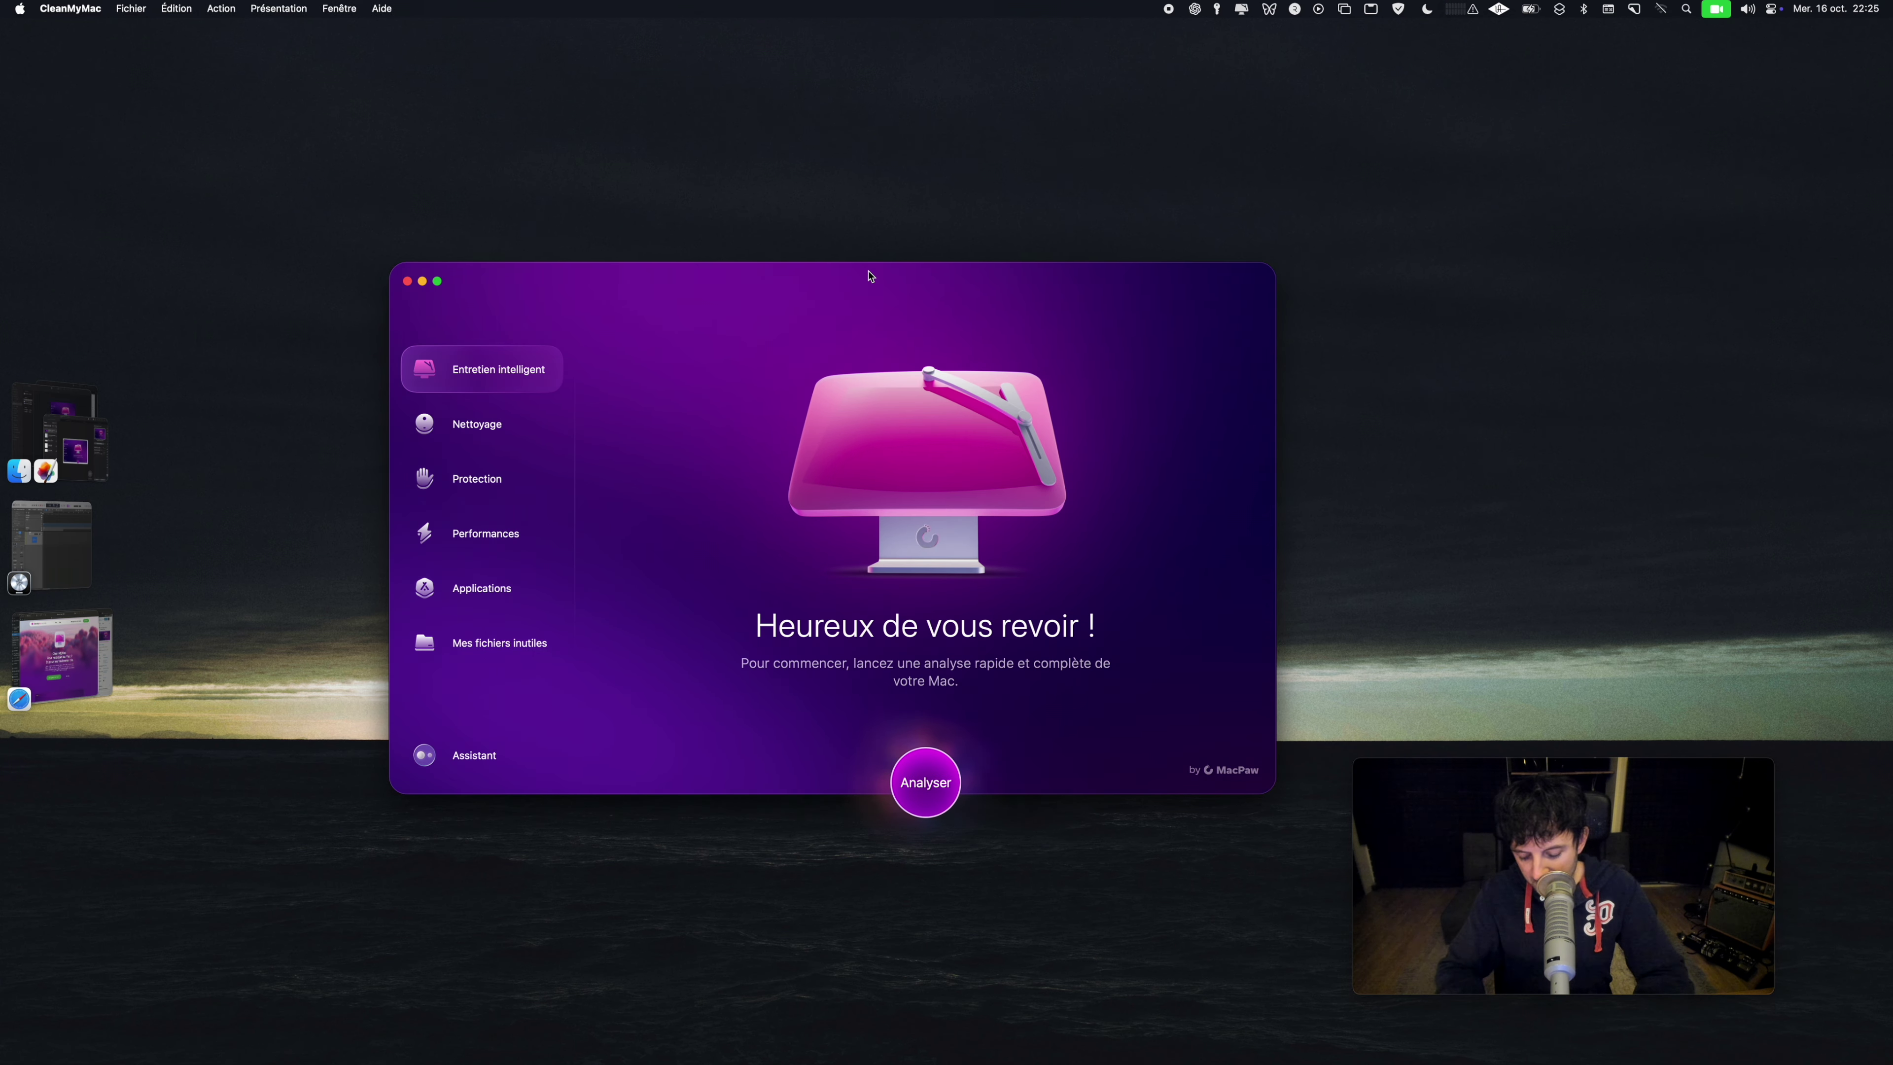
Open the settings and include Fichiers Xcode inutiles in the modules analysed by Entretien intelligent.
key(super+comma)
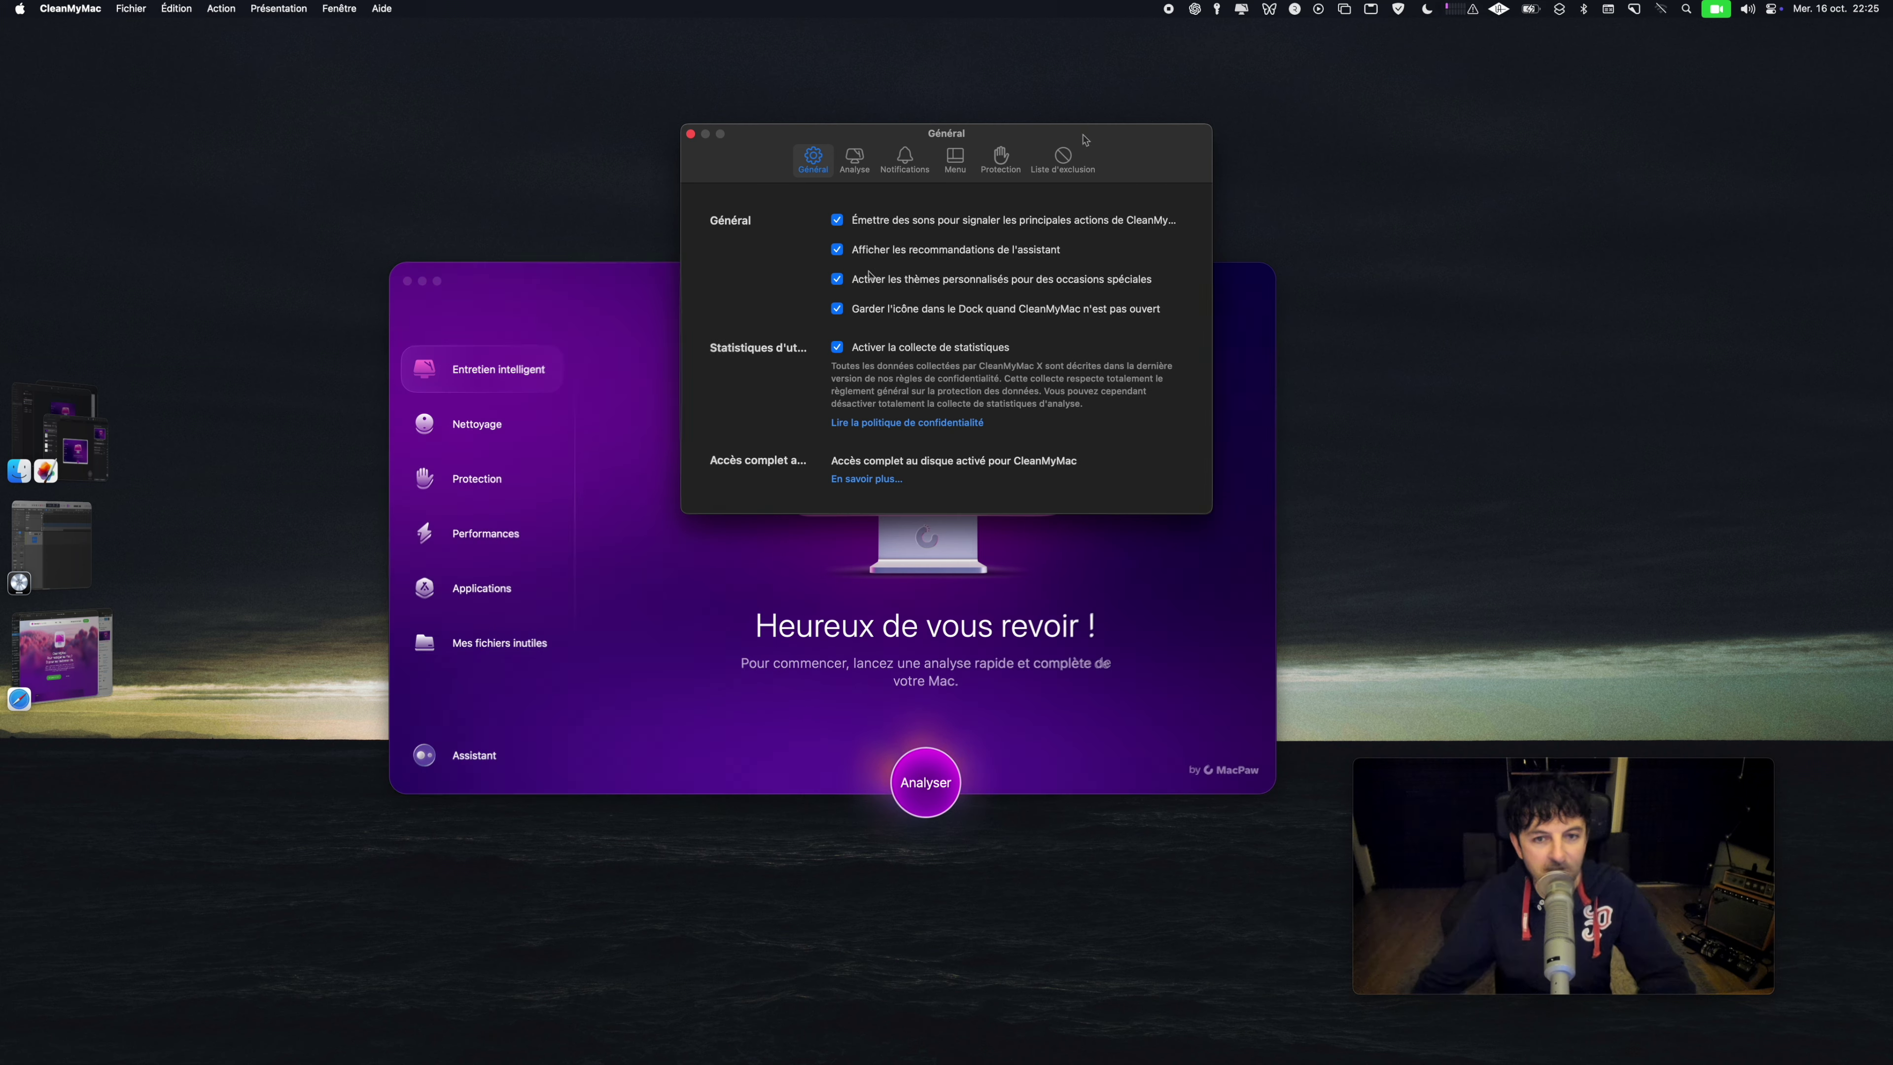
drag(1082, 135, 1081, 148)
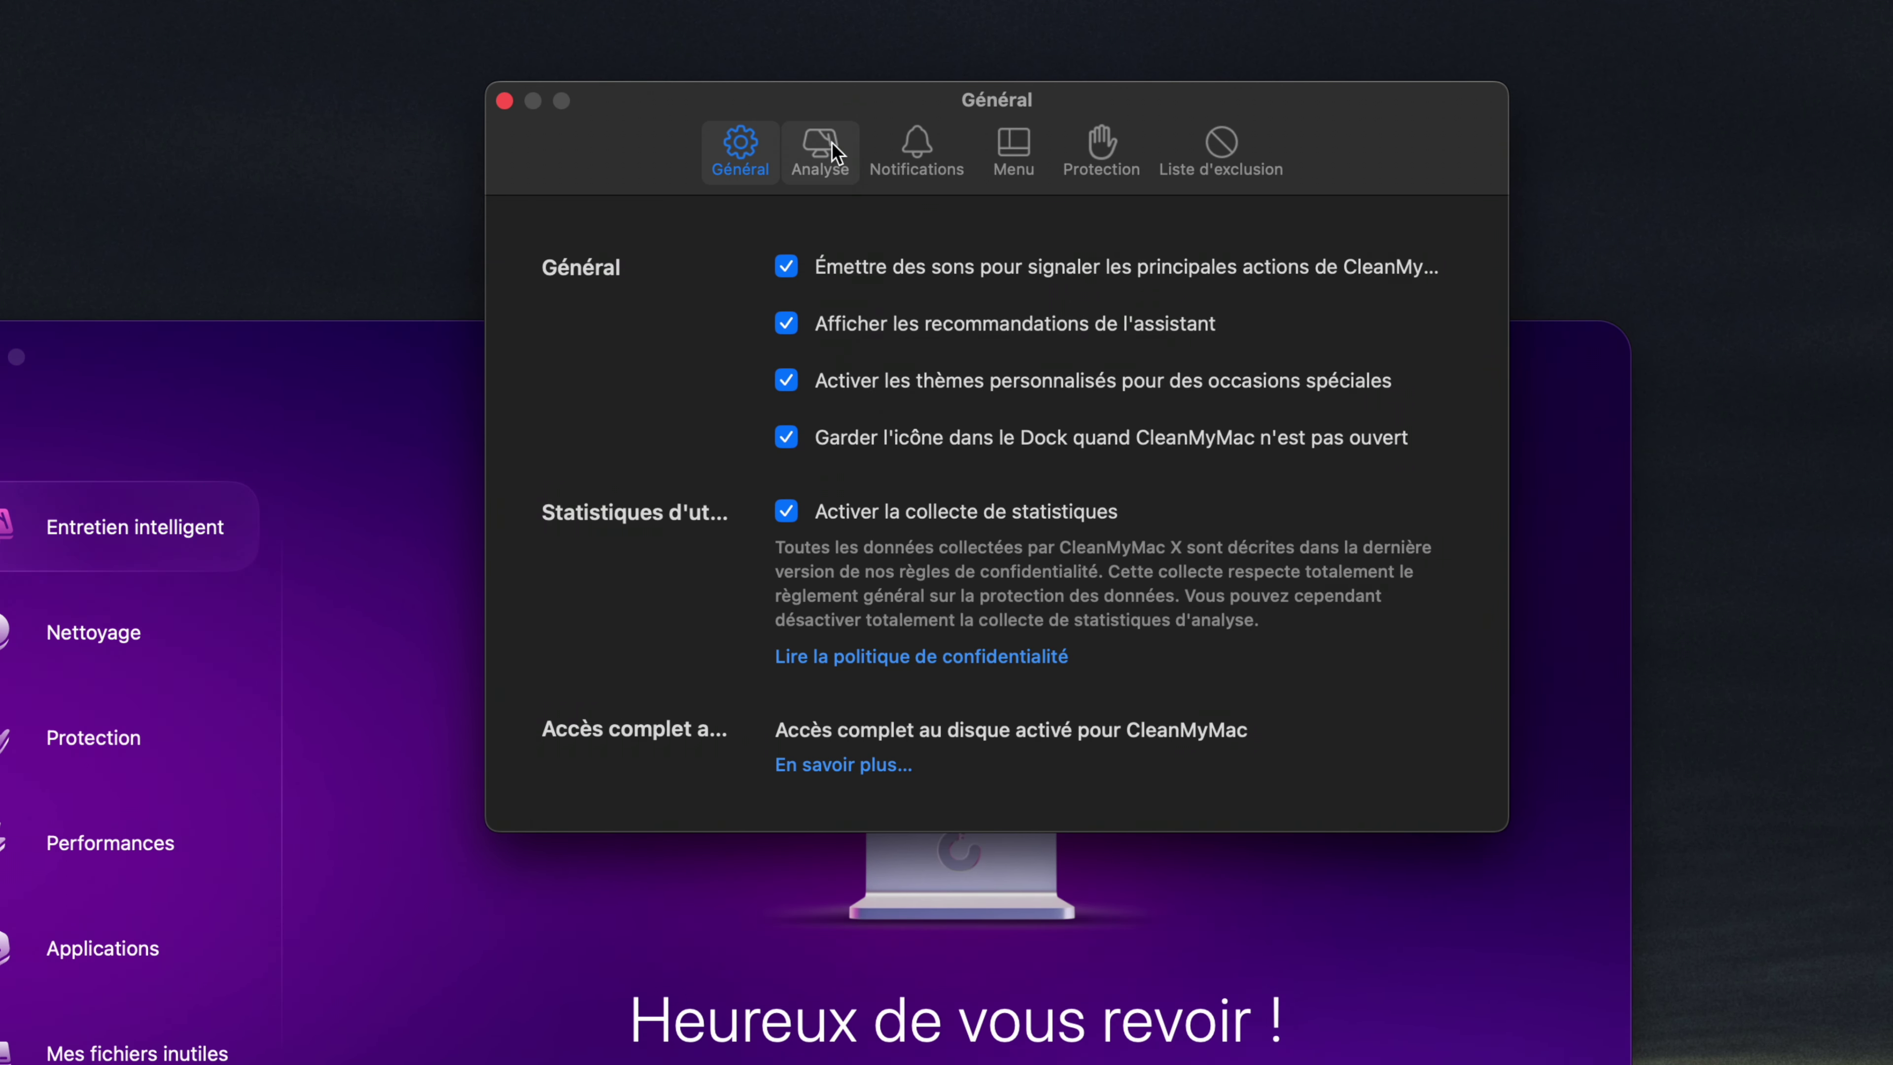
click(834, 160)
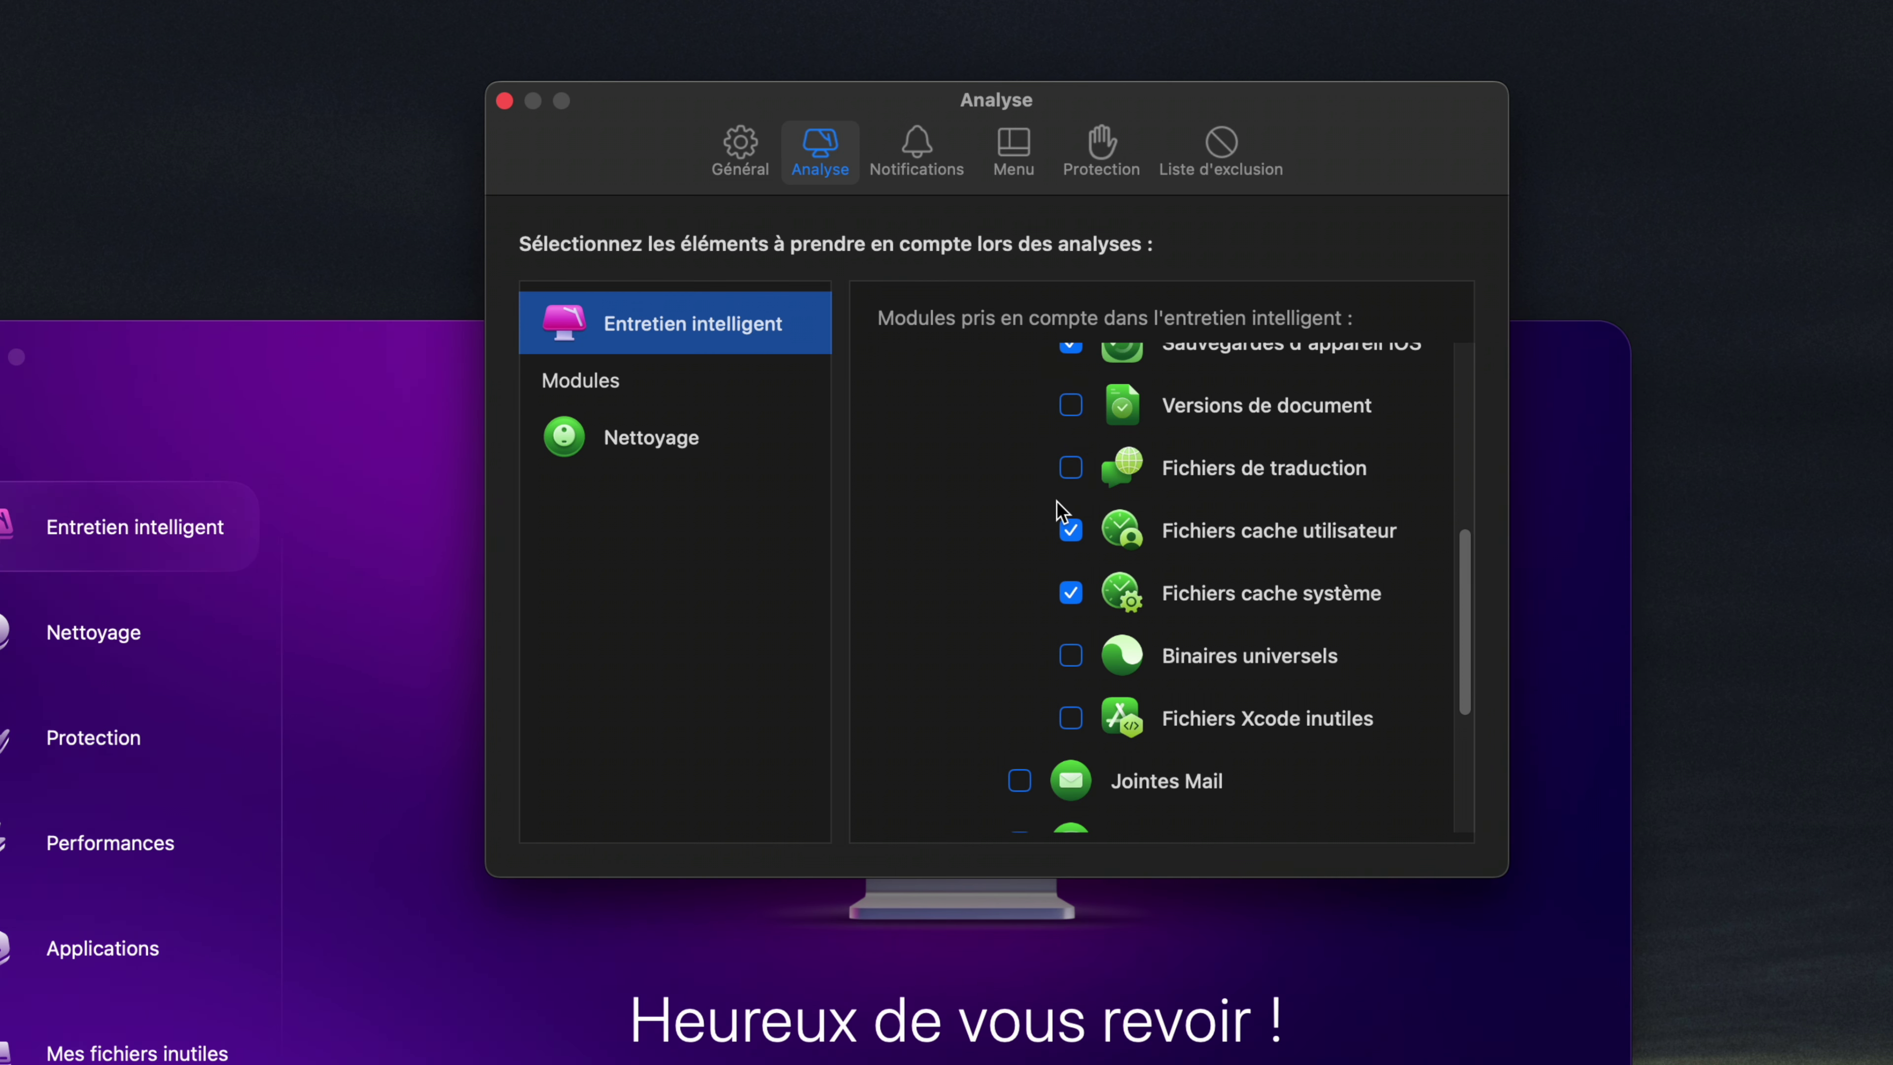
scroll(1061, 507, down, 5)
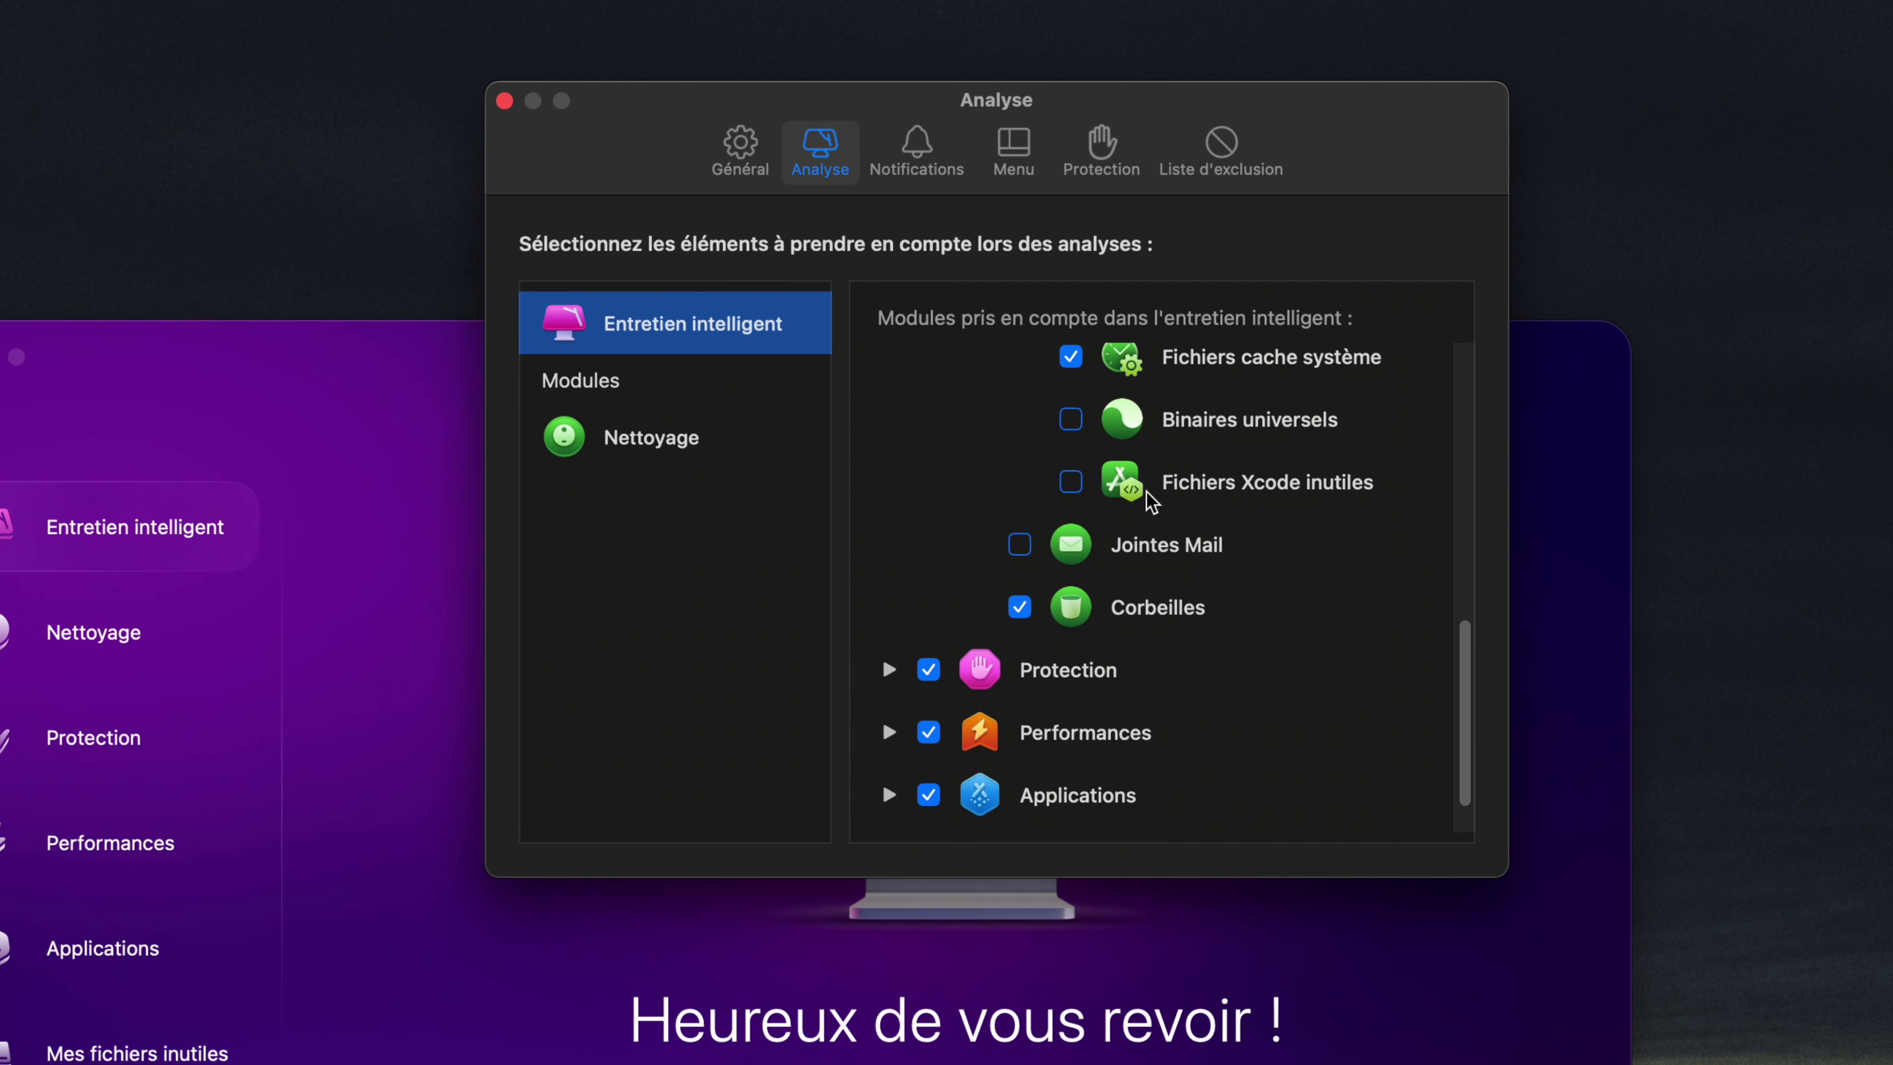
click(1071, 483)
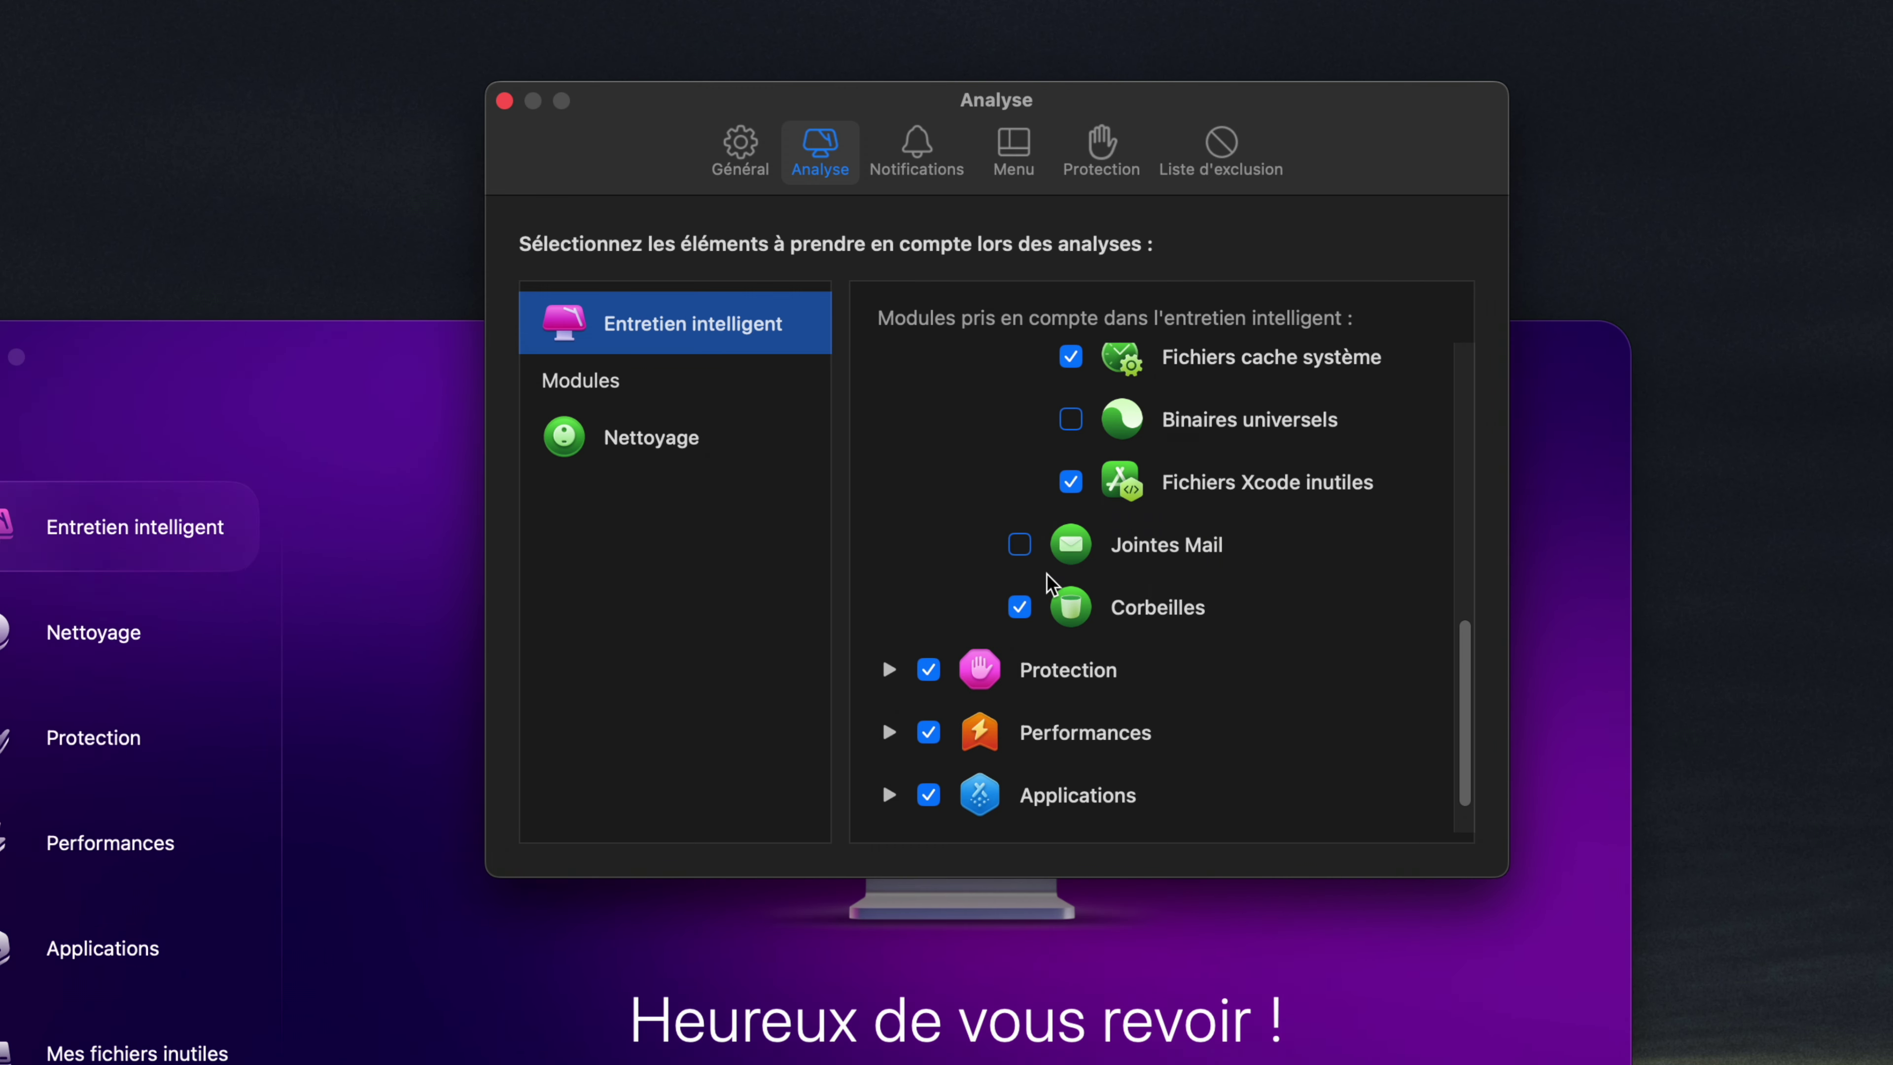
scroll(1050, 584, up, 10)
click(979, 438)
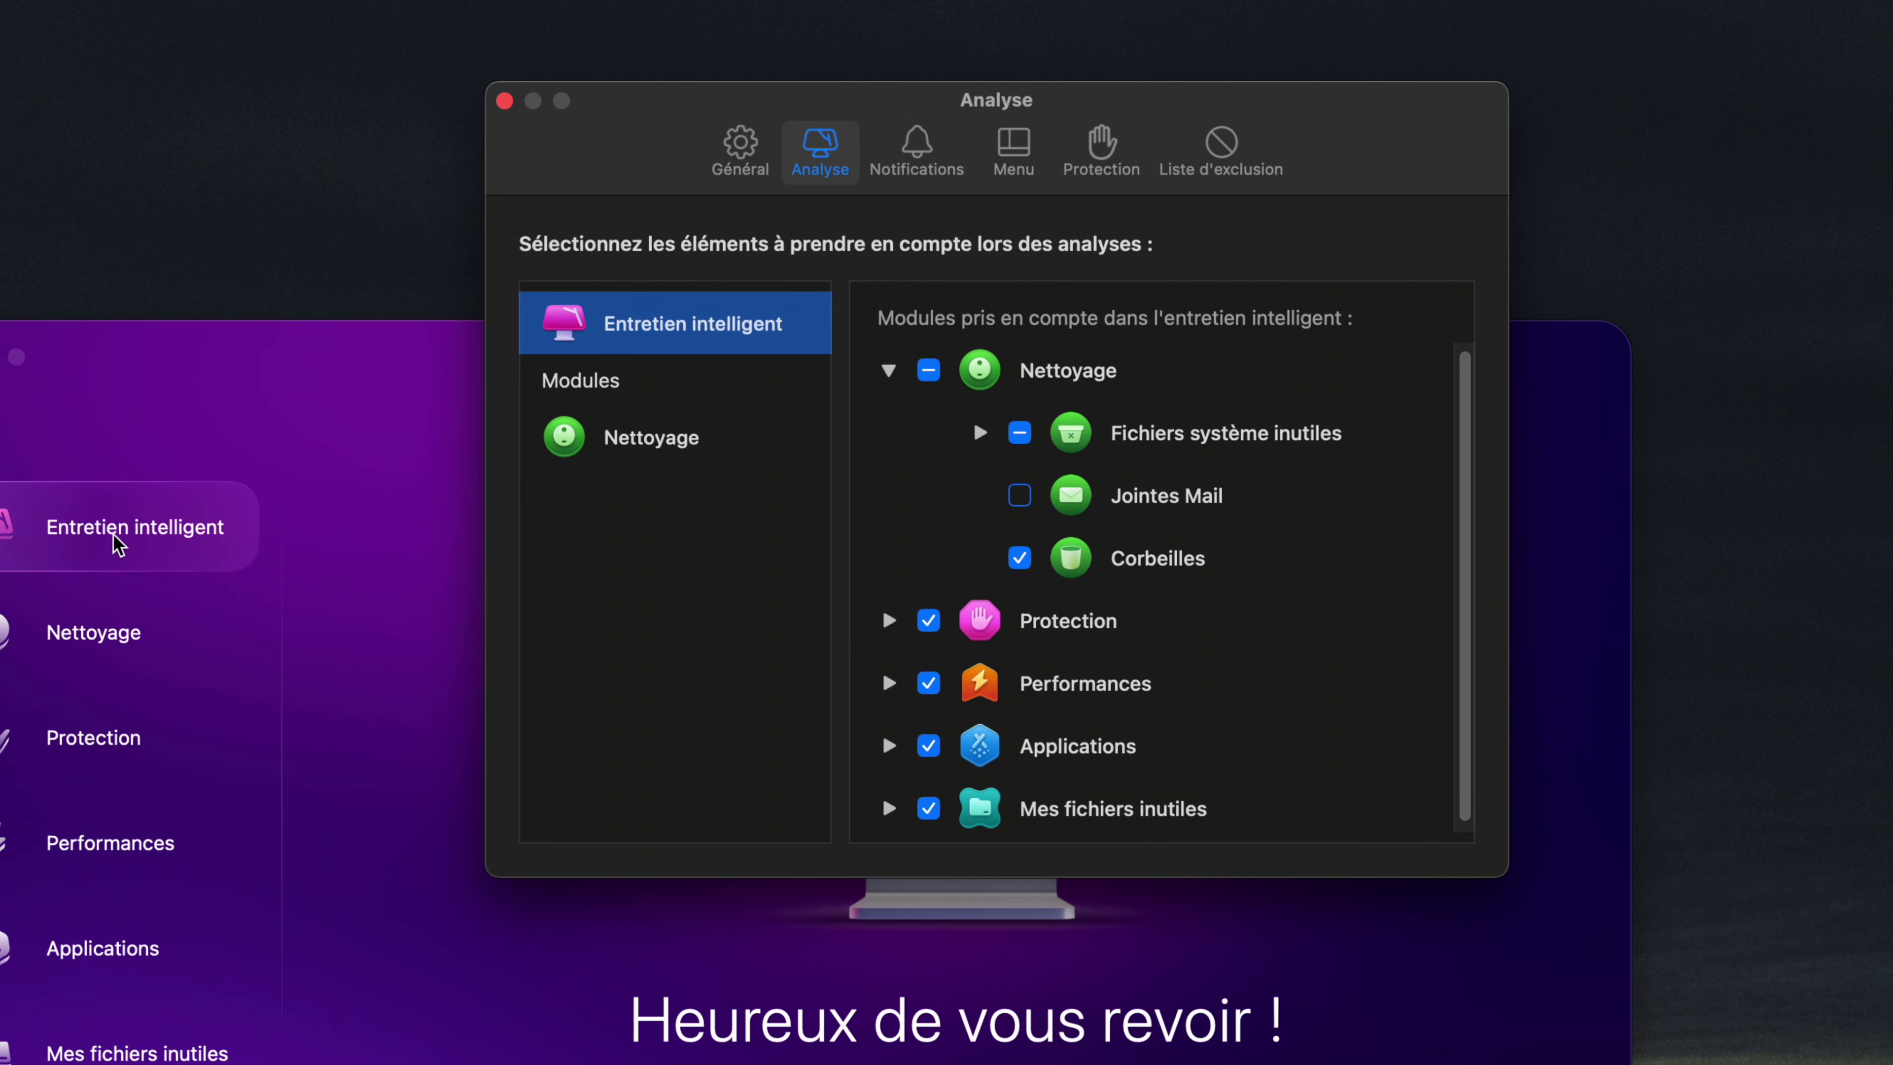
Set the notifications to warn when the trash exceeds 20 Go and when free disk space falls below 20 Go.
click(917, 149)
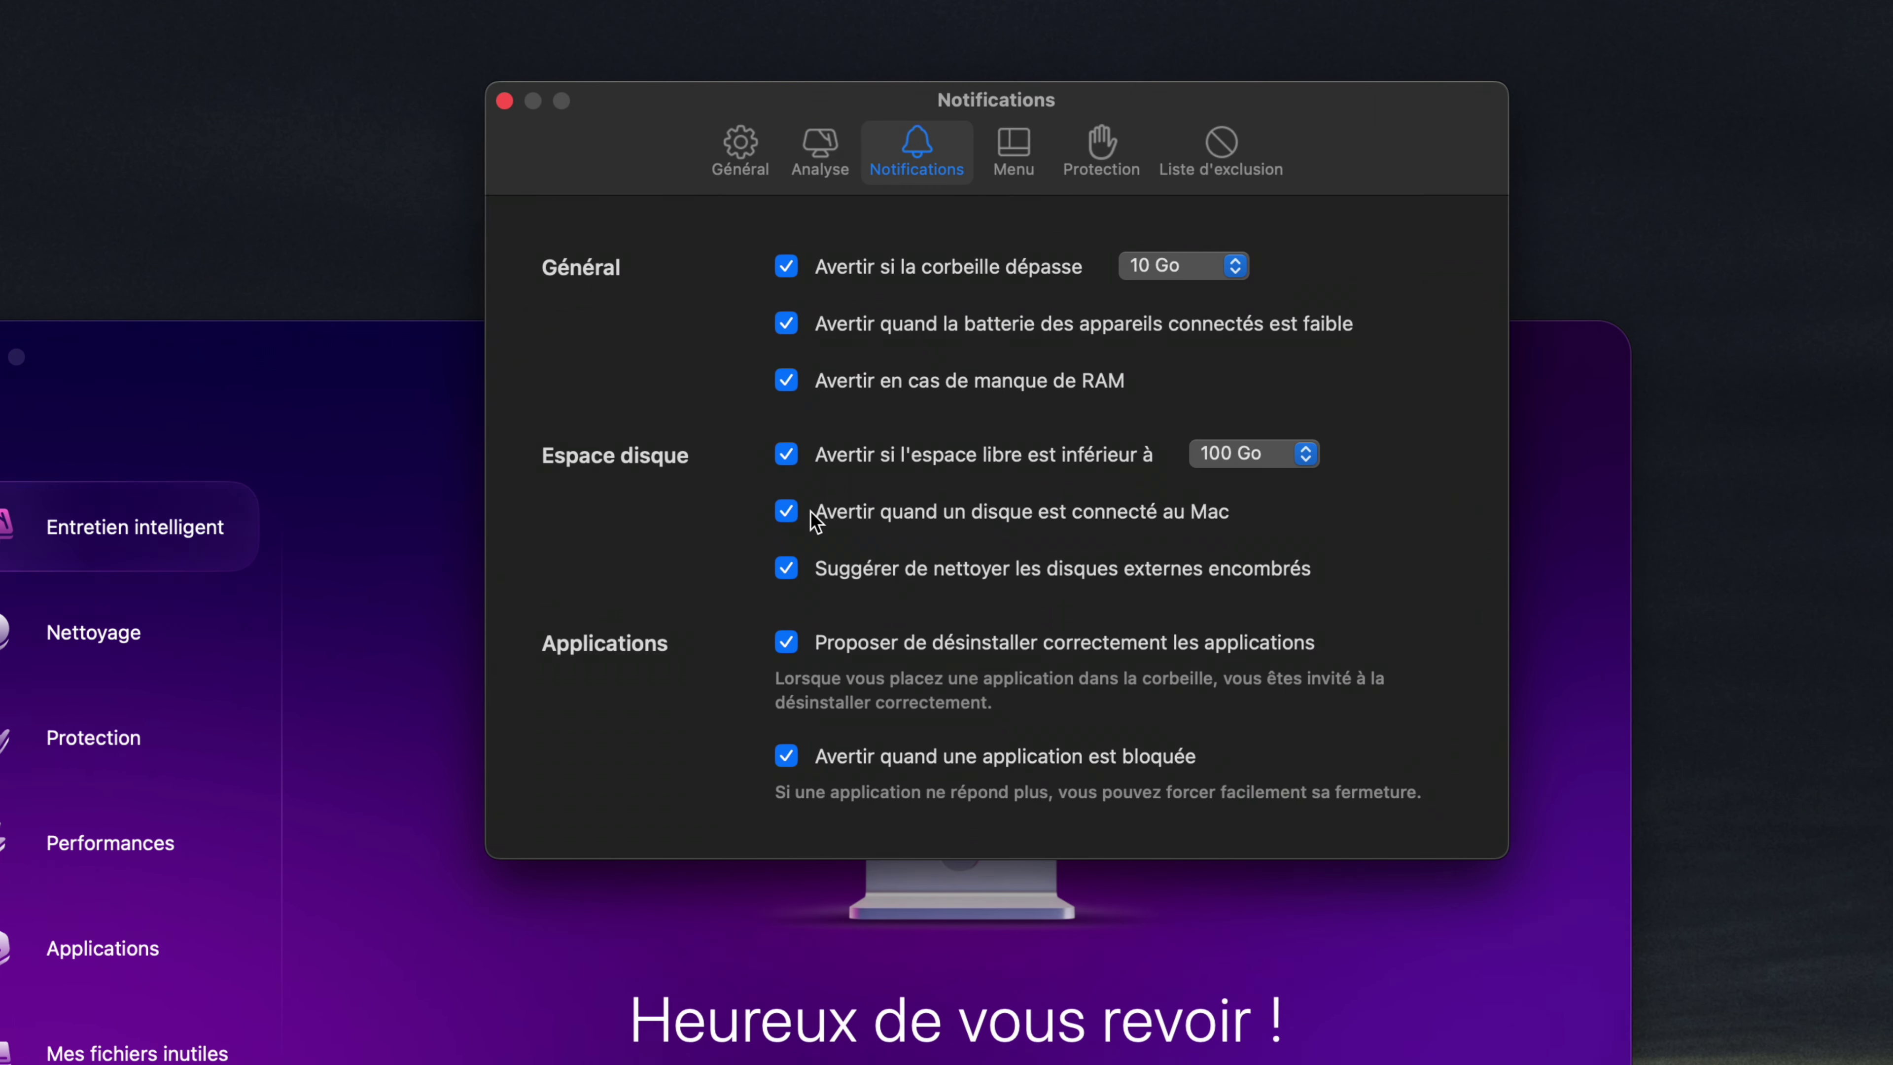
click(1237, 270)
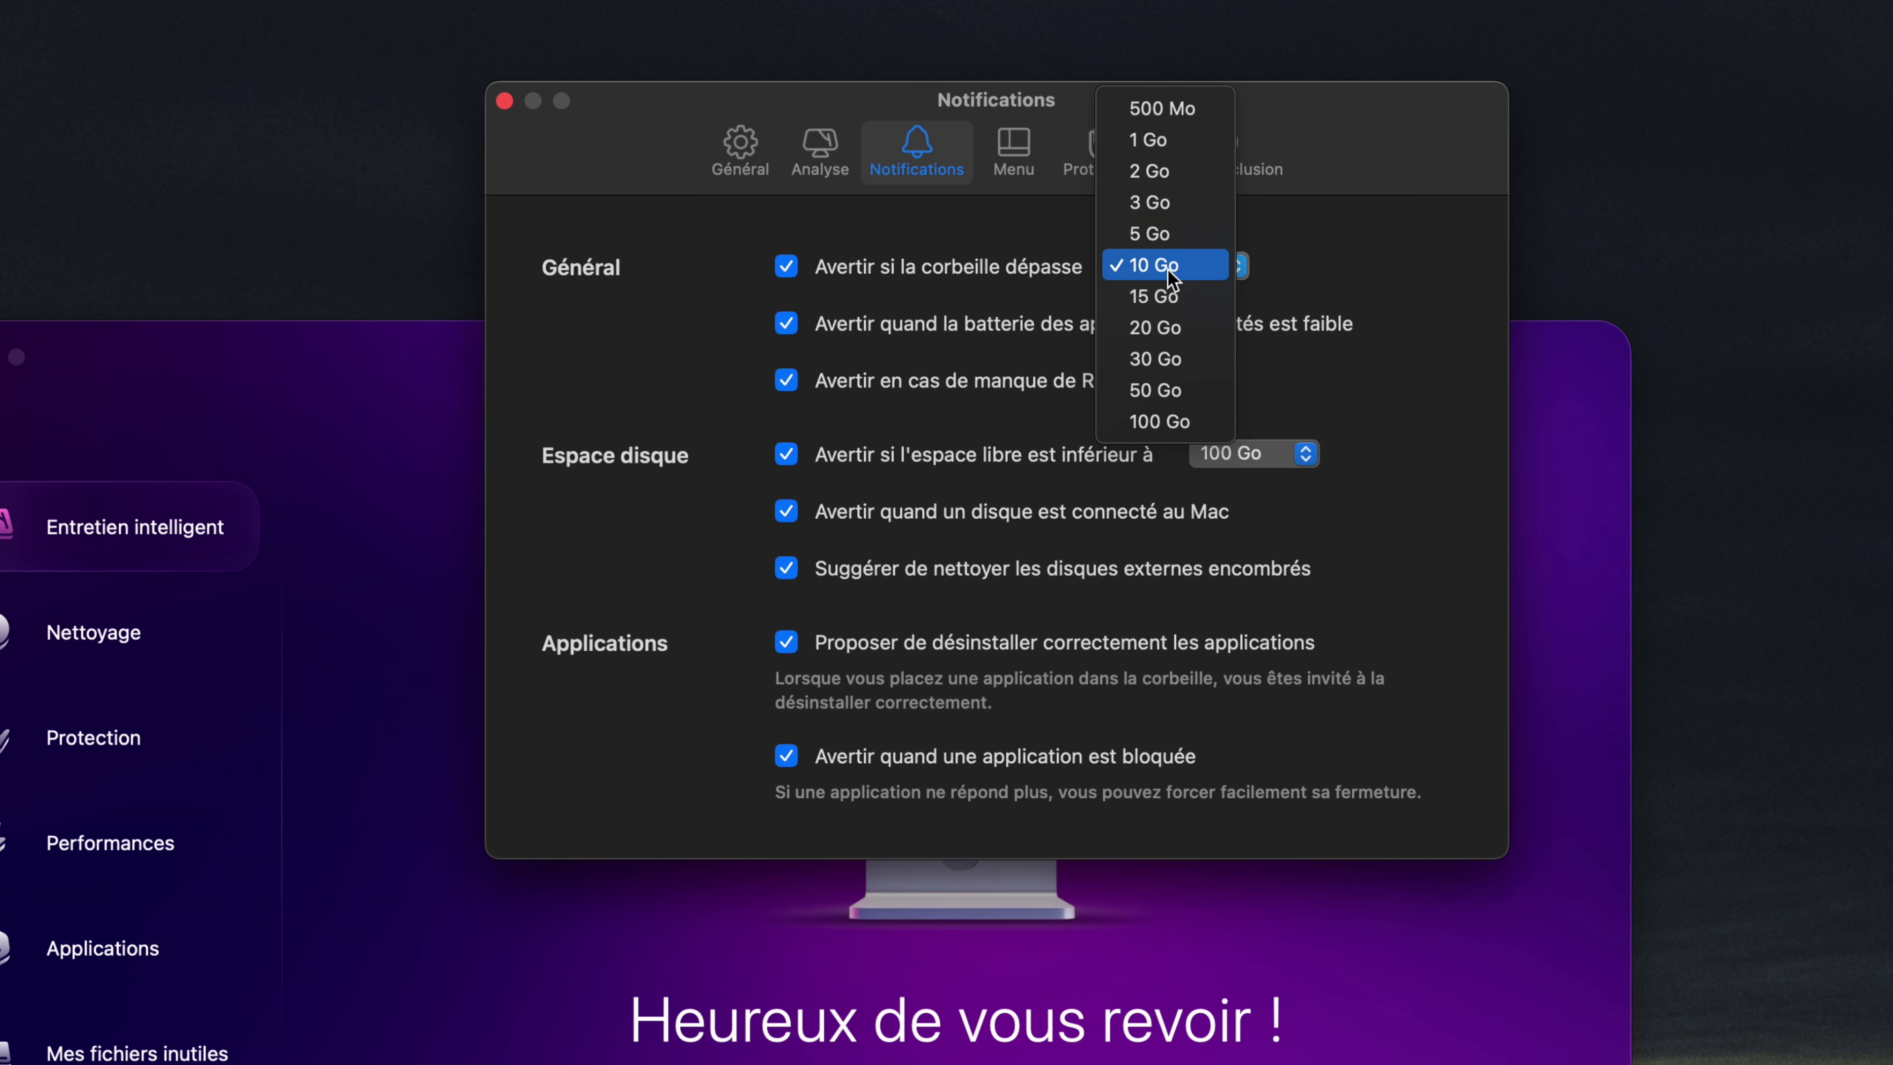
click(1155, 328)
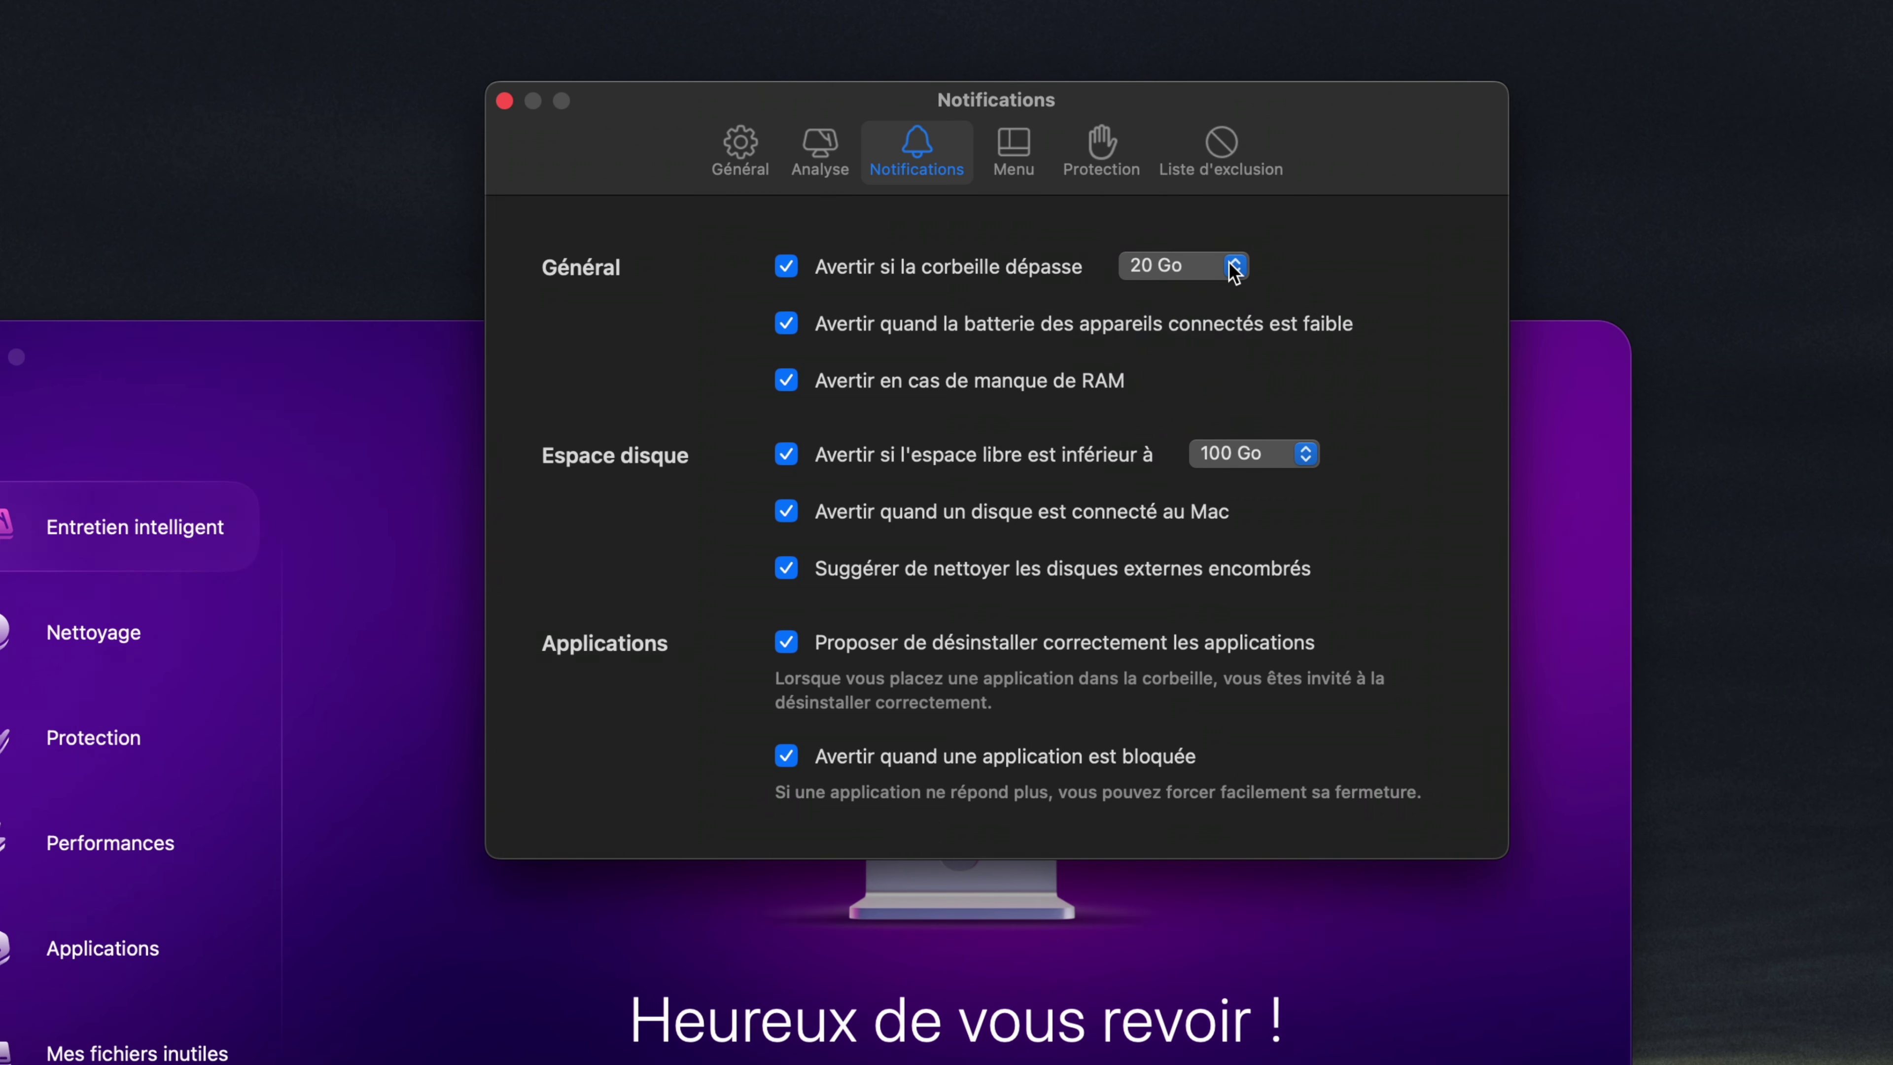
click(1266, 453)
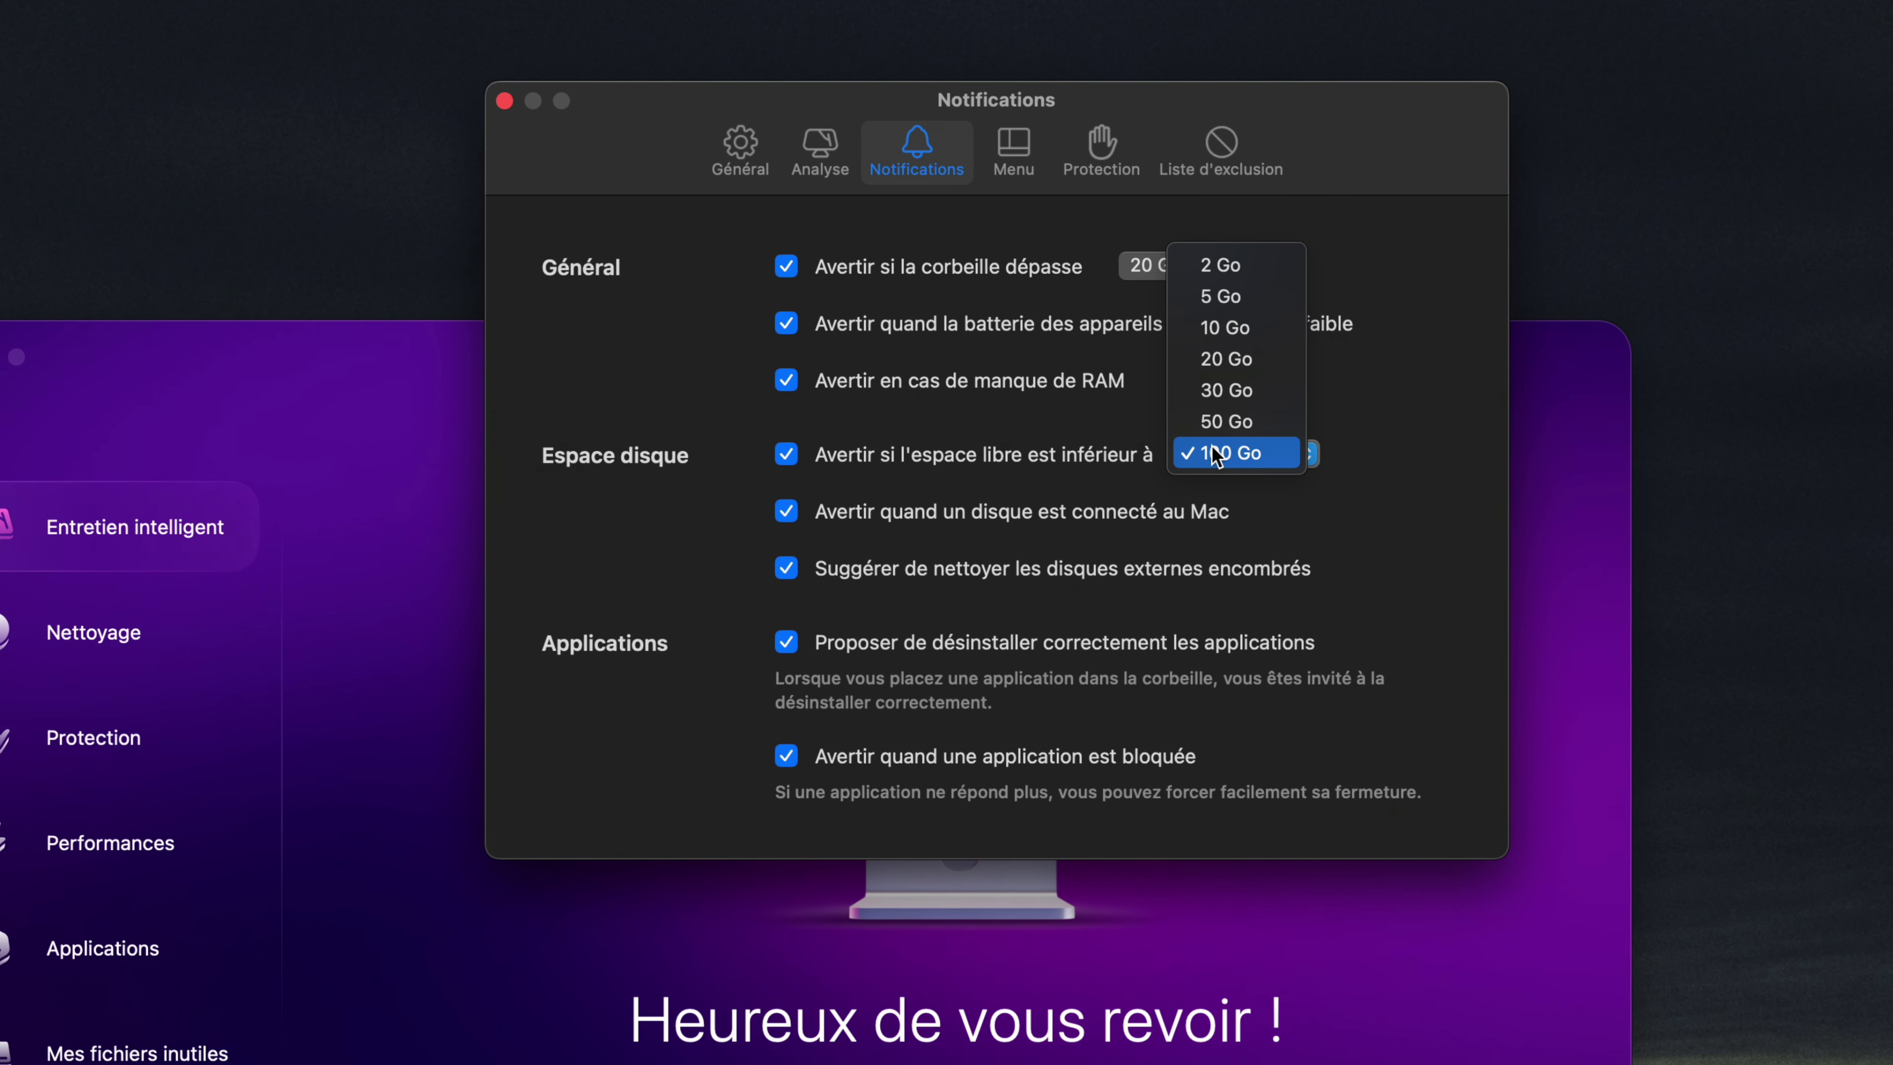
click(1223, 356)
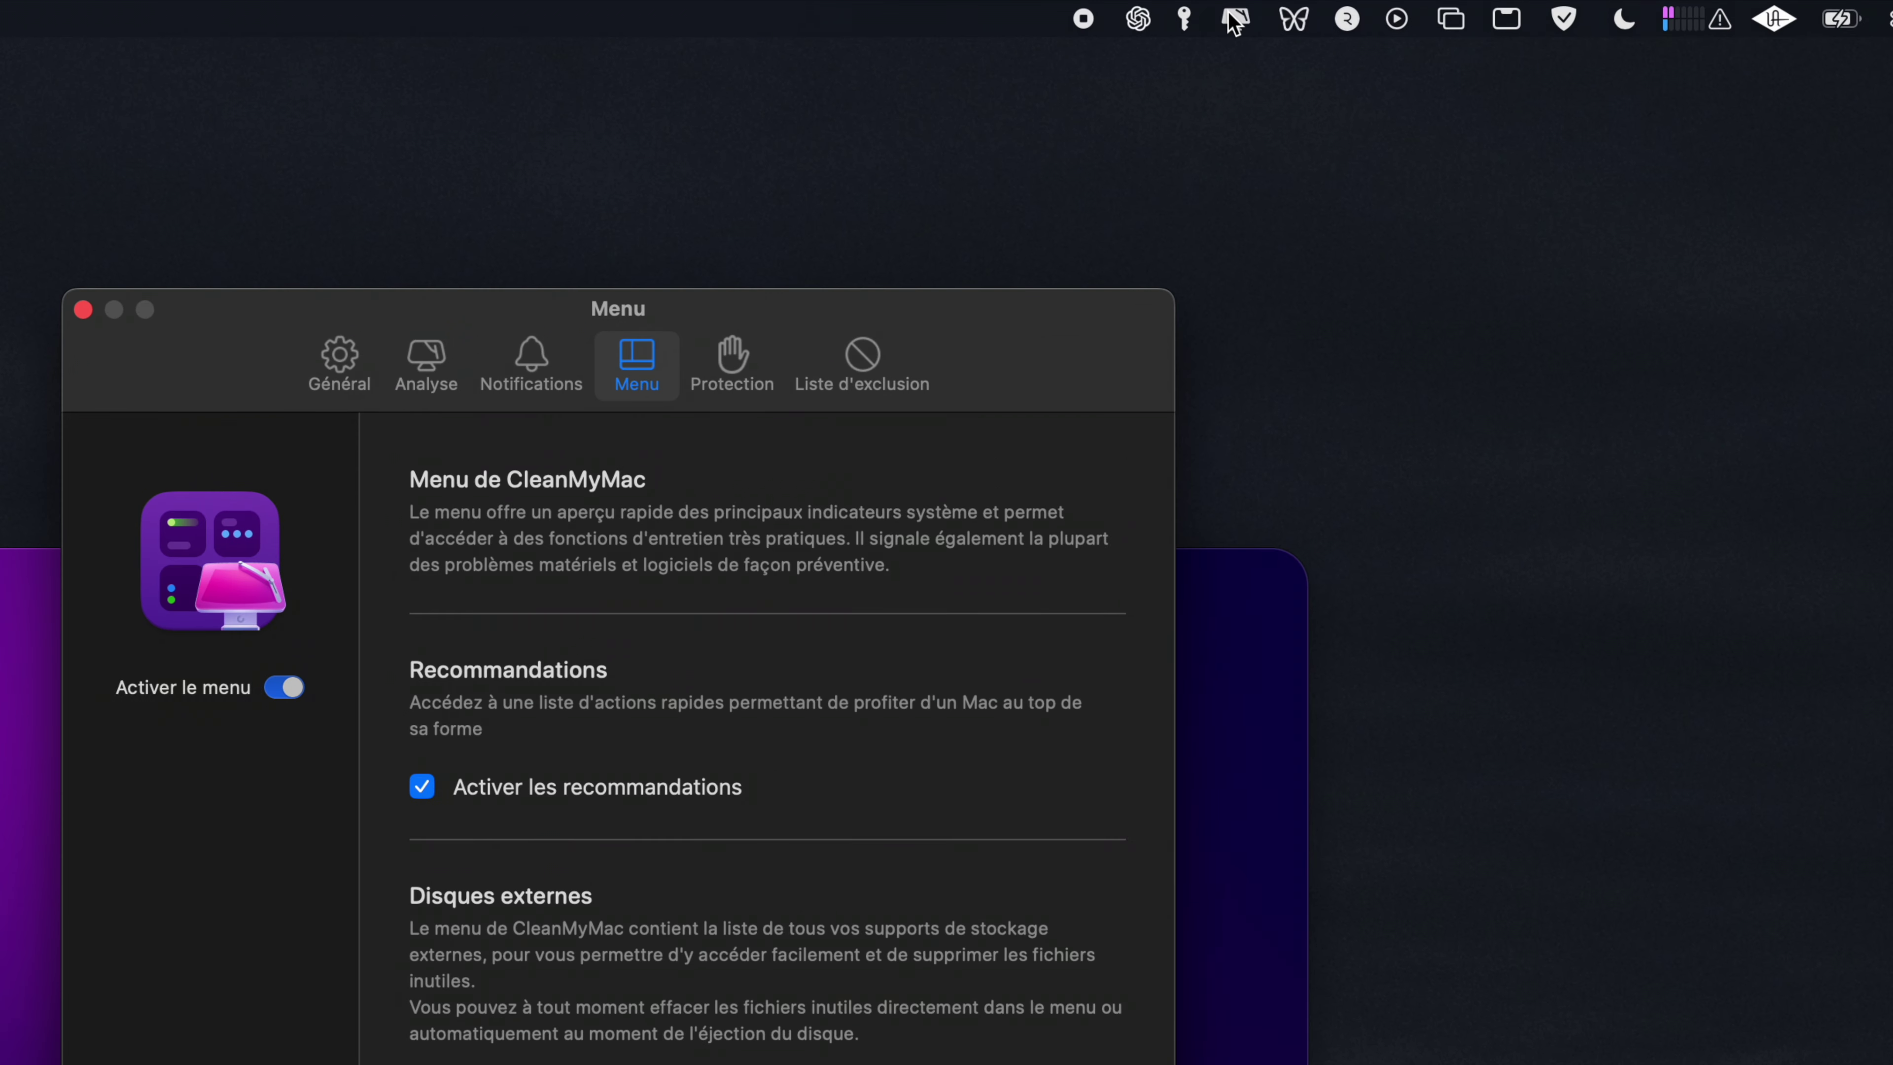
Examine the Mac health overview in the CleanMyMac menu and dismiss it.
click(1242, 10)
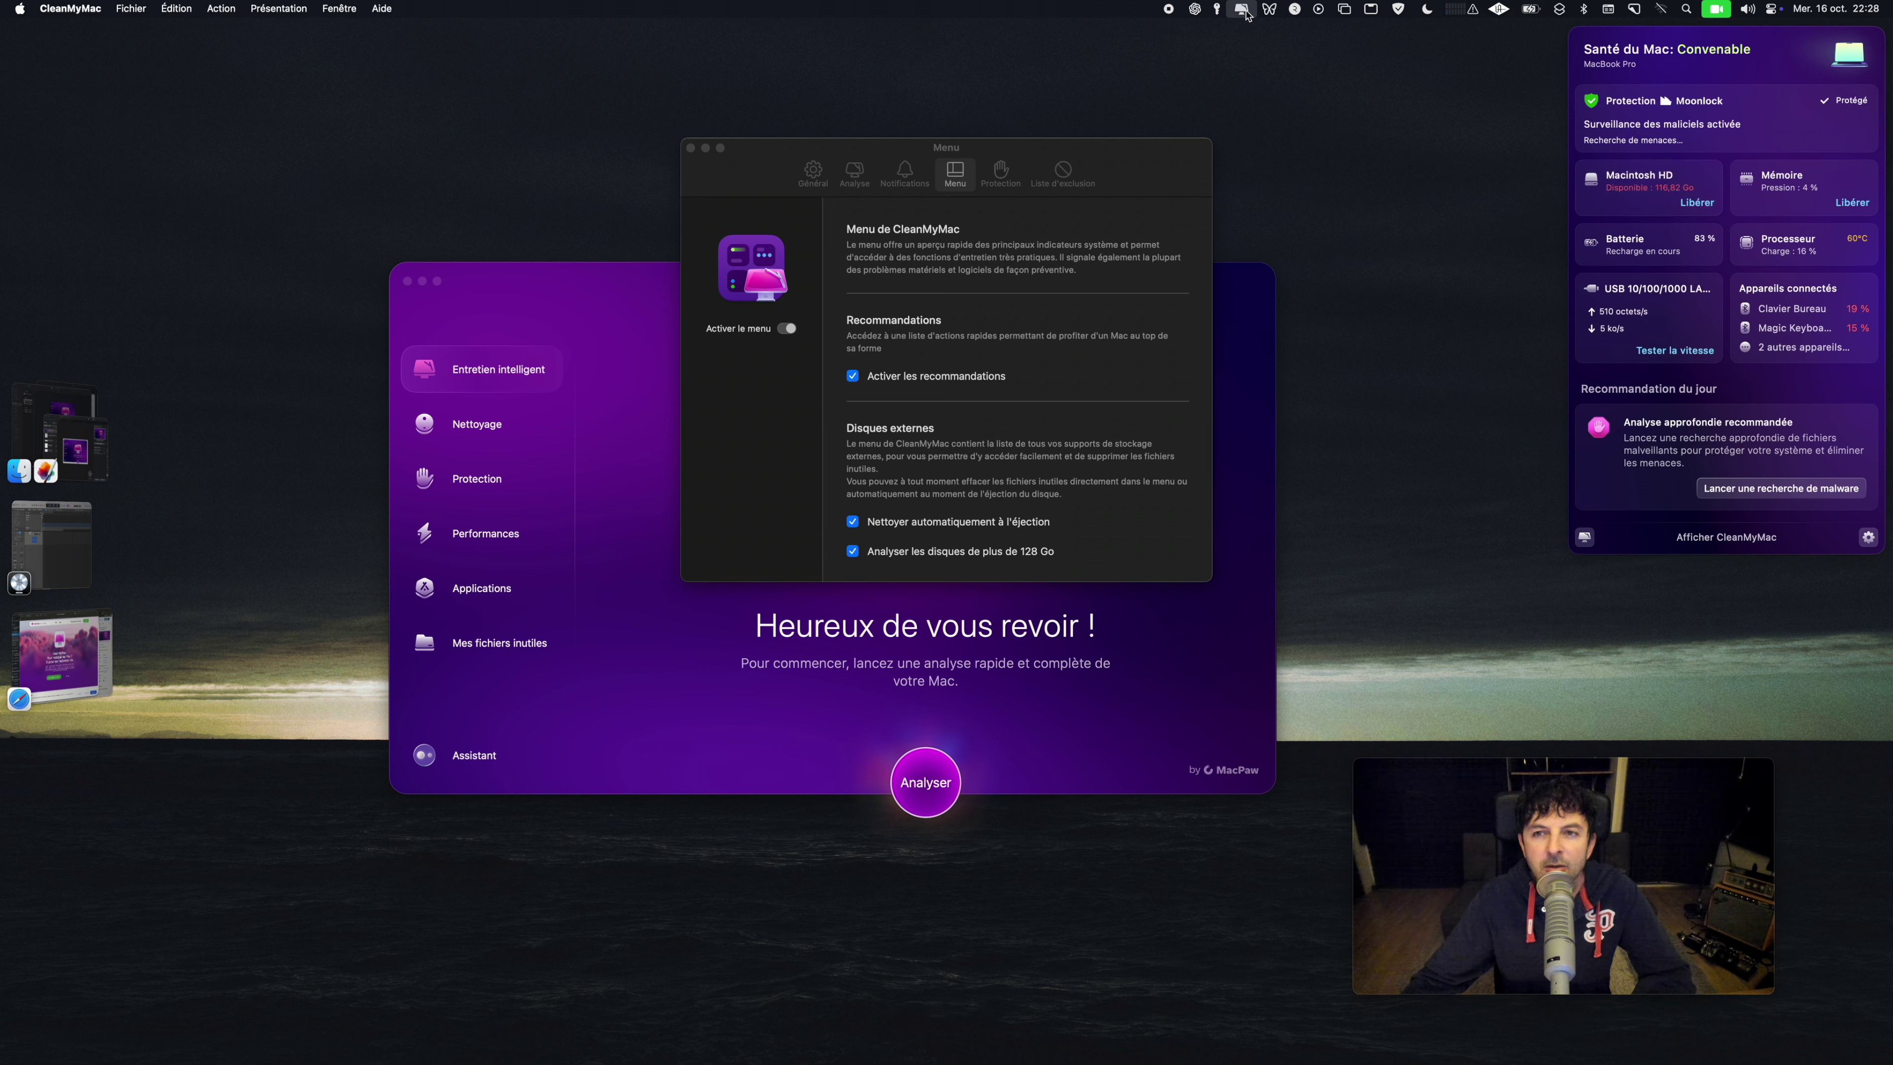
click(992, 281)
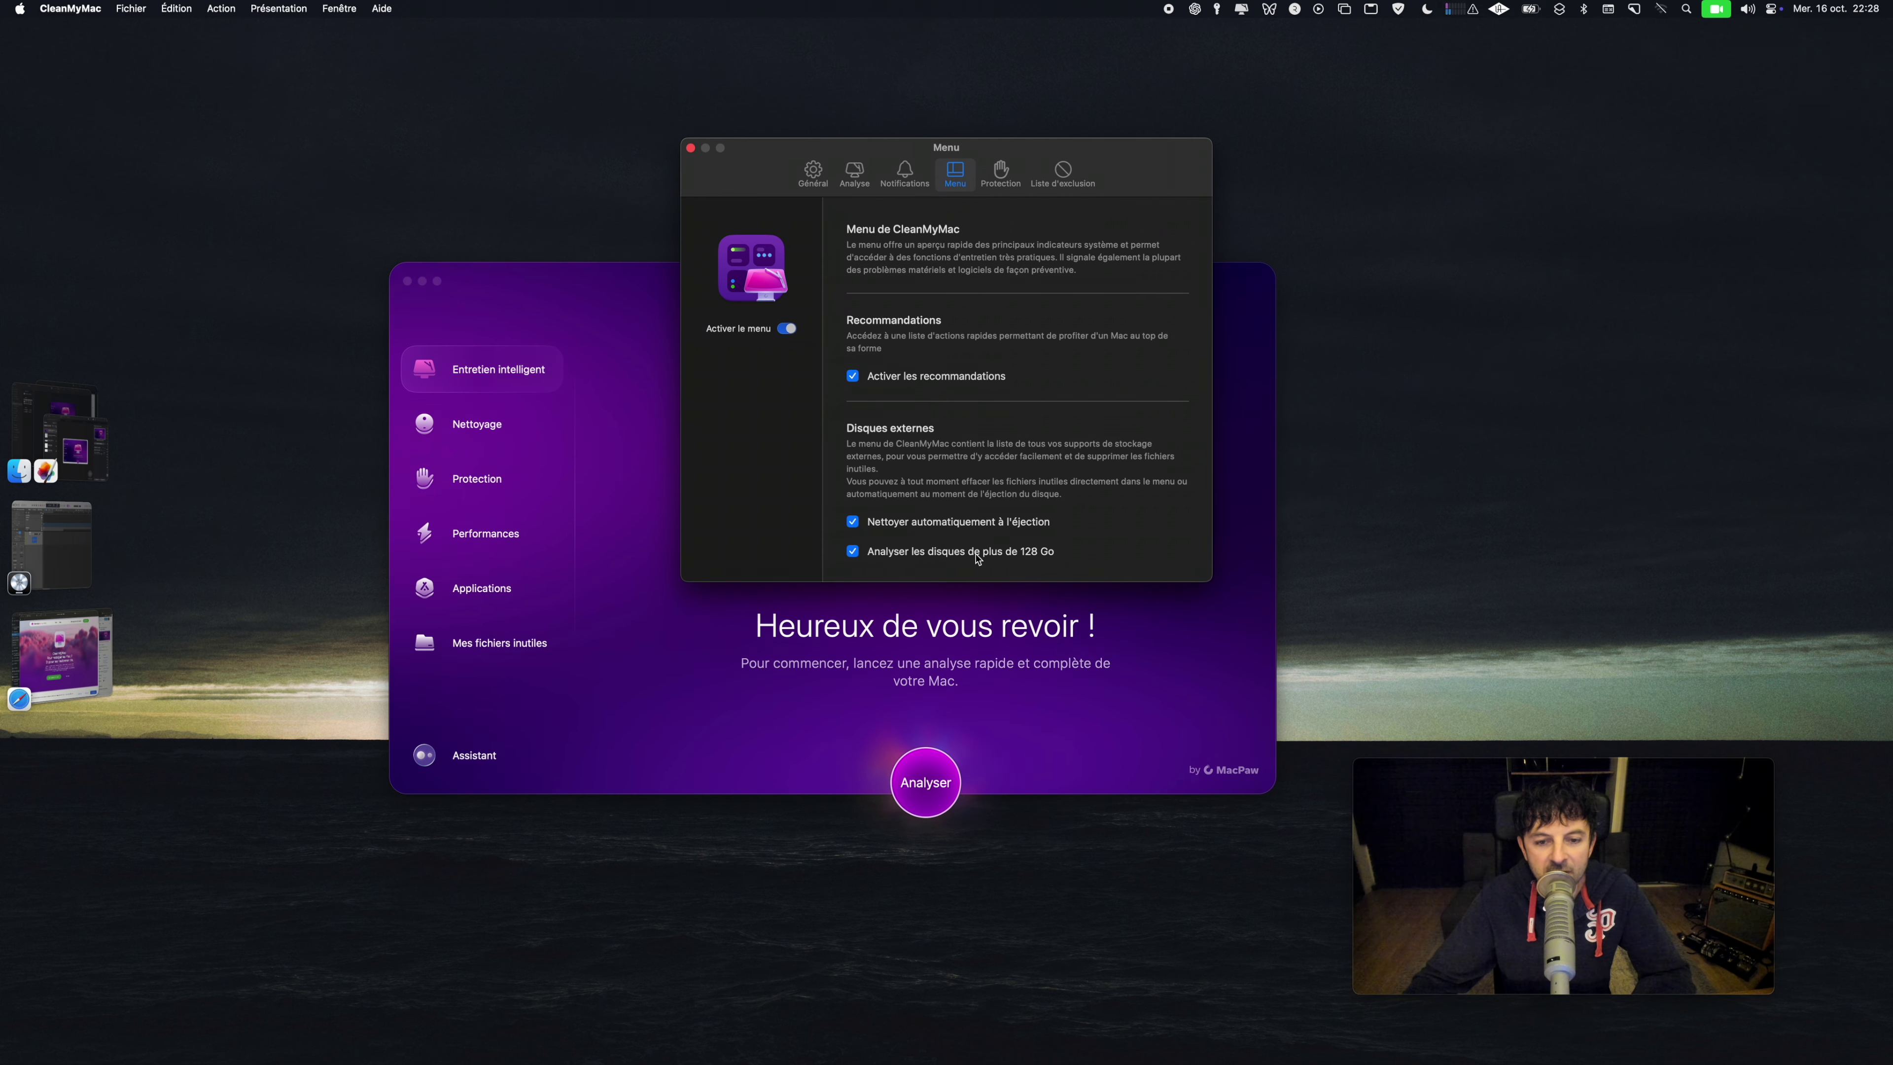
Review the Protection, Liste d'exclusion and Général settings and close the settings window.
click(1004, 179)
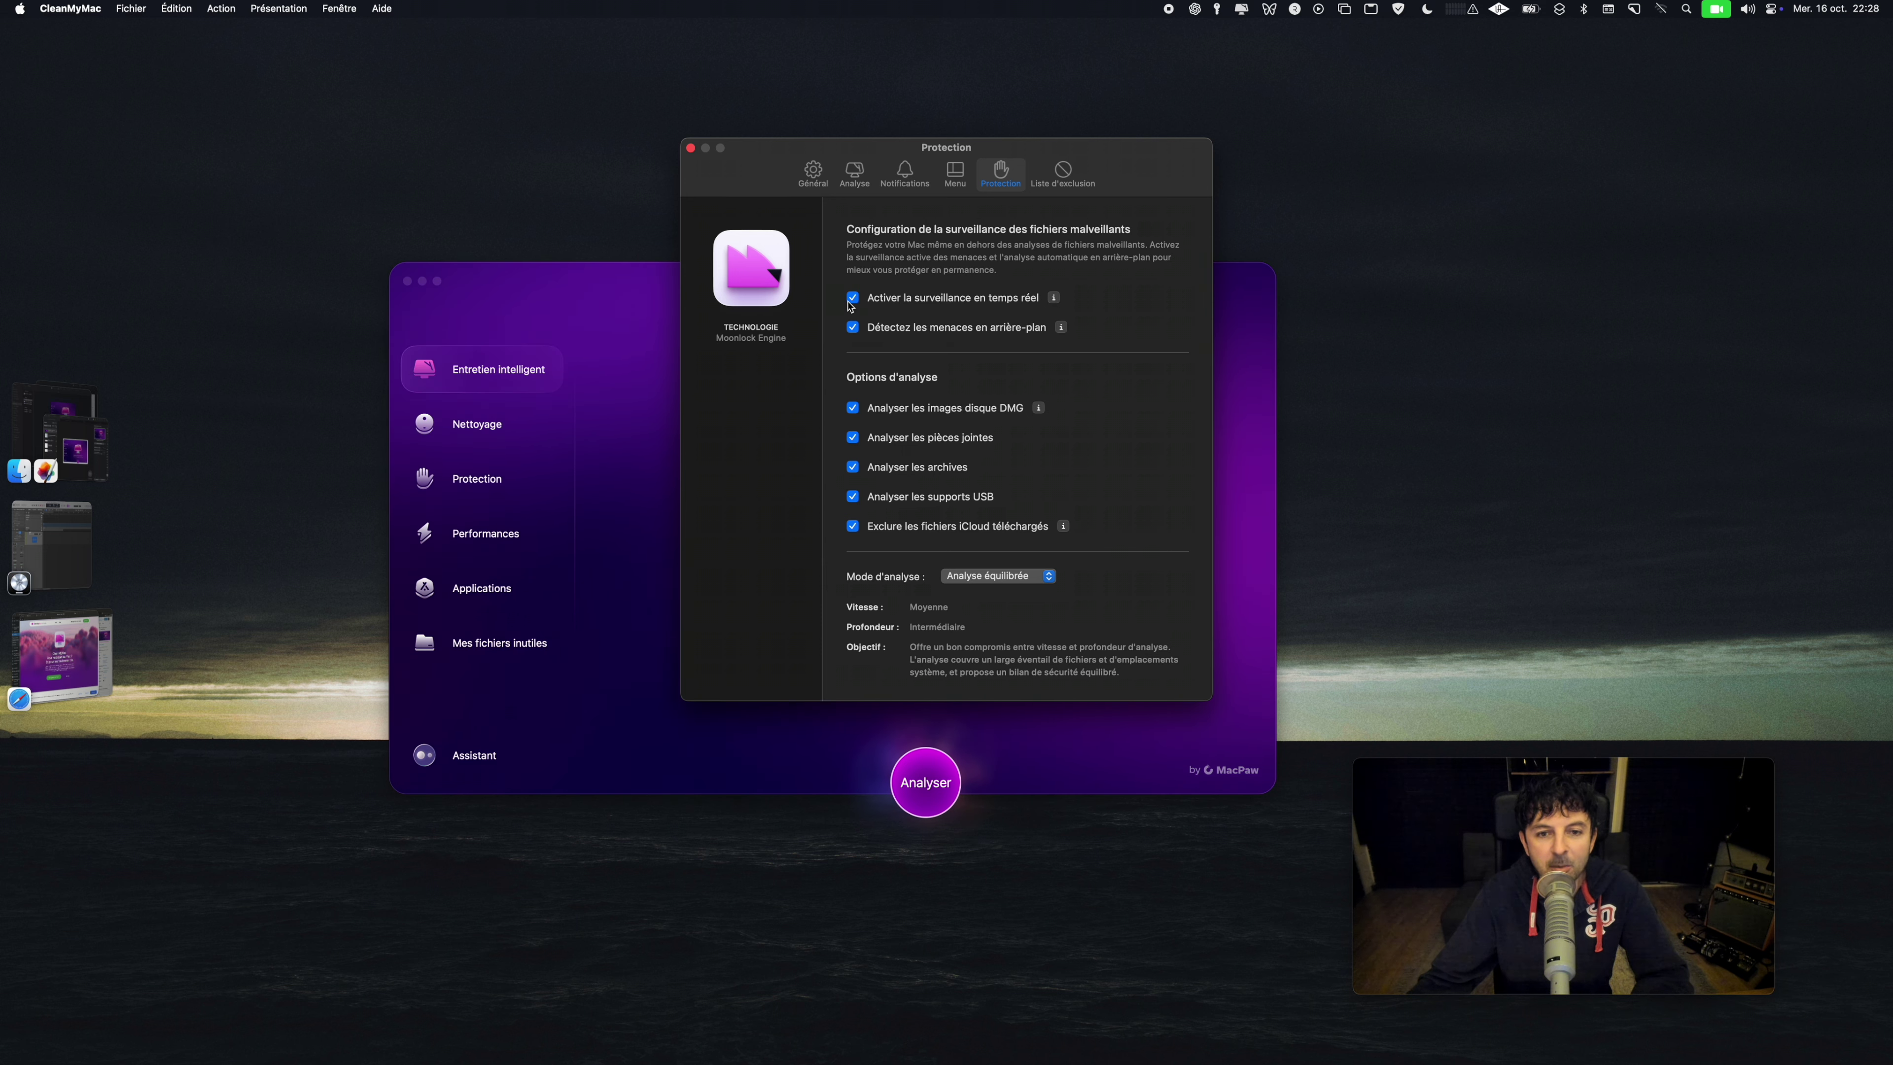
click(1063, 173)
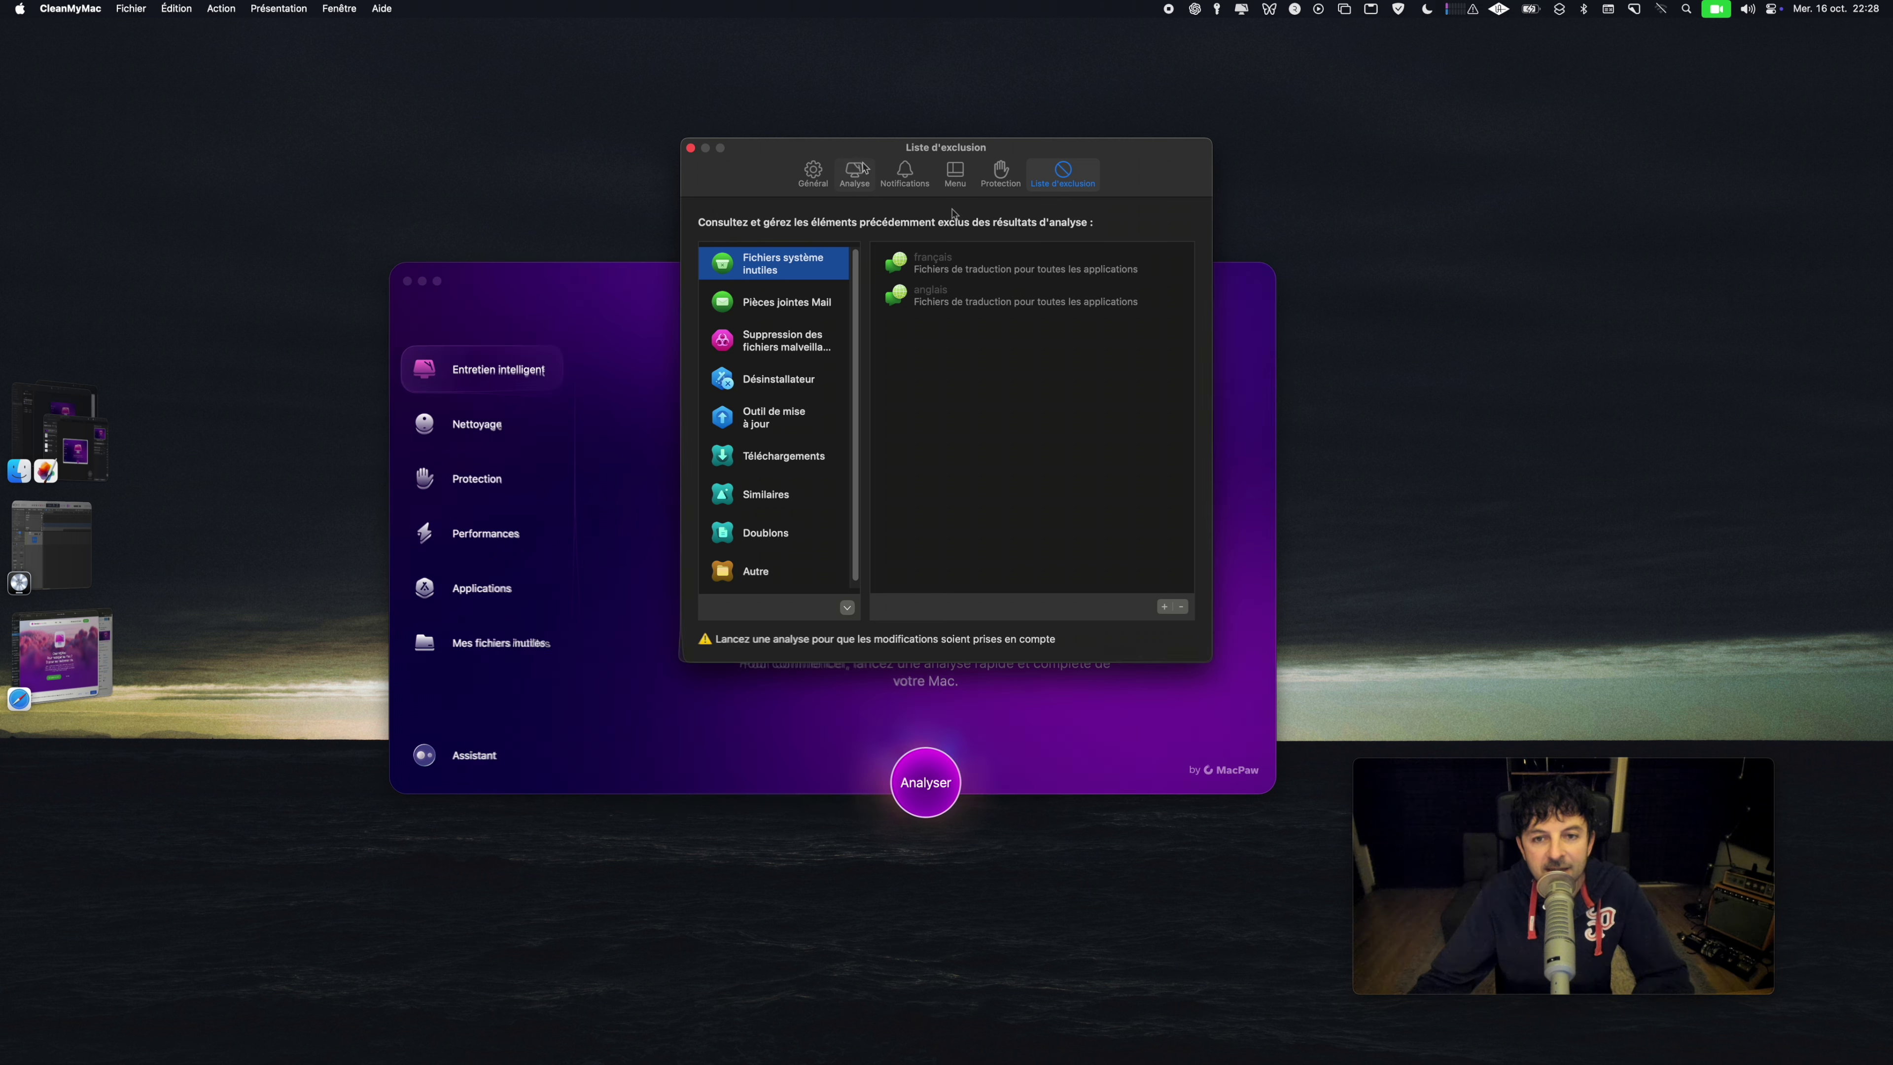
click(813, 173)
click(691, 149)
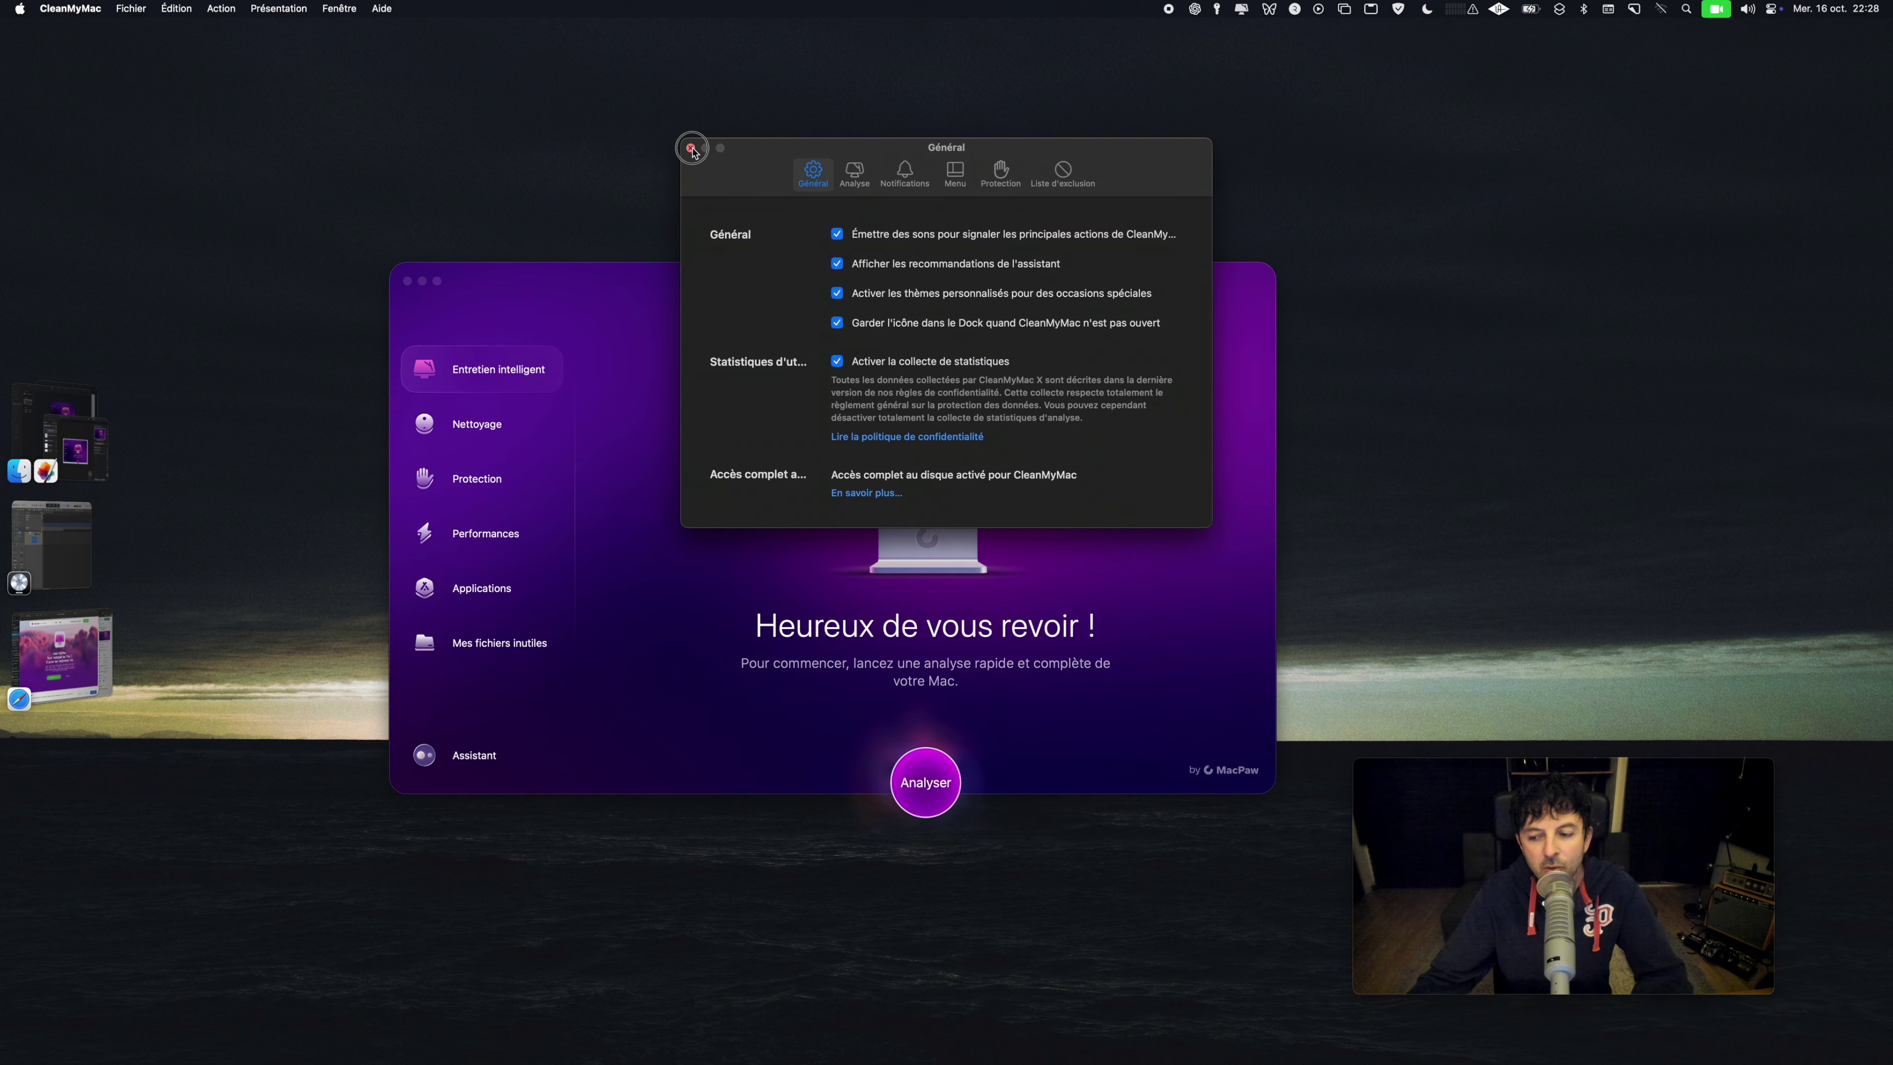
click(691, 150)
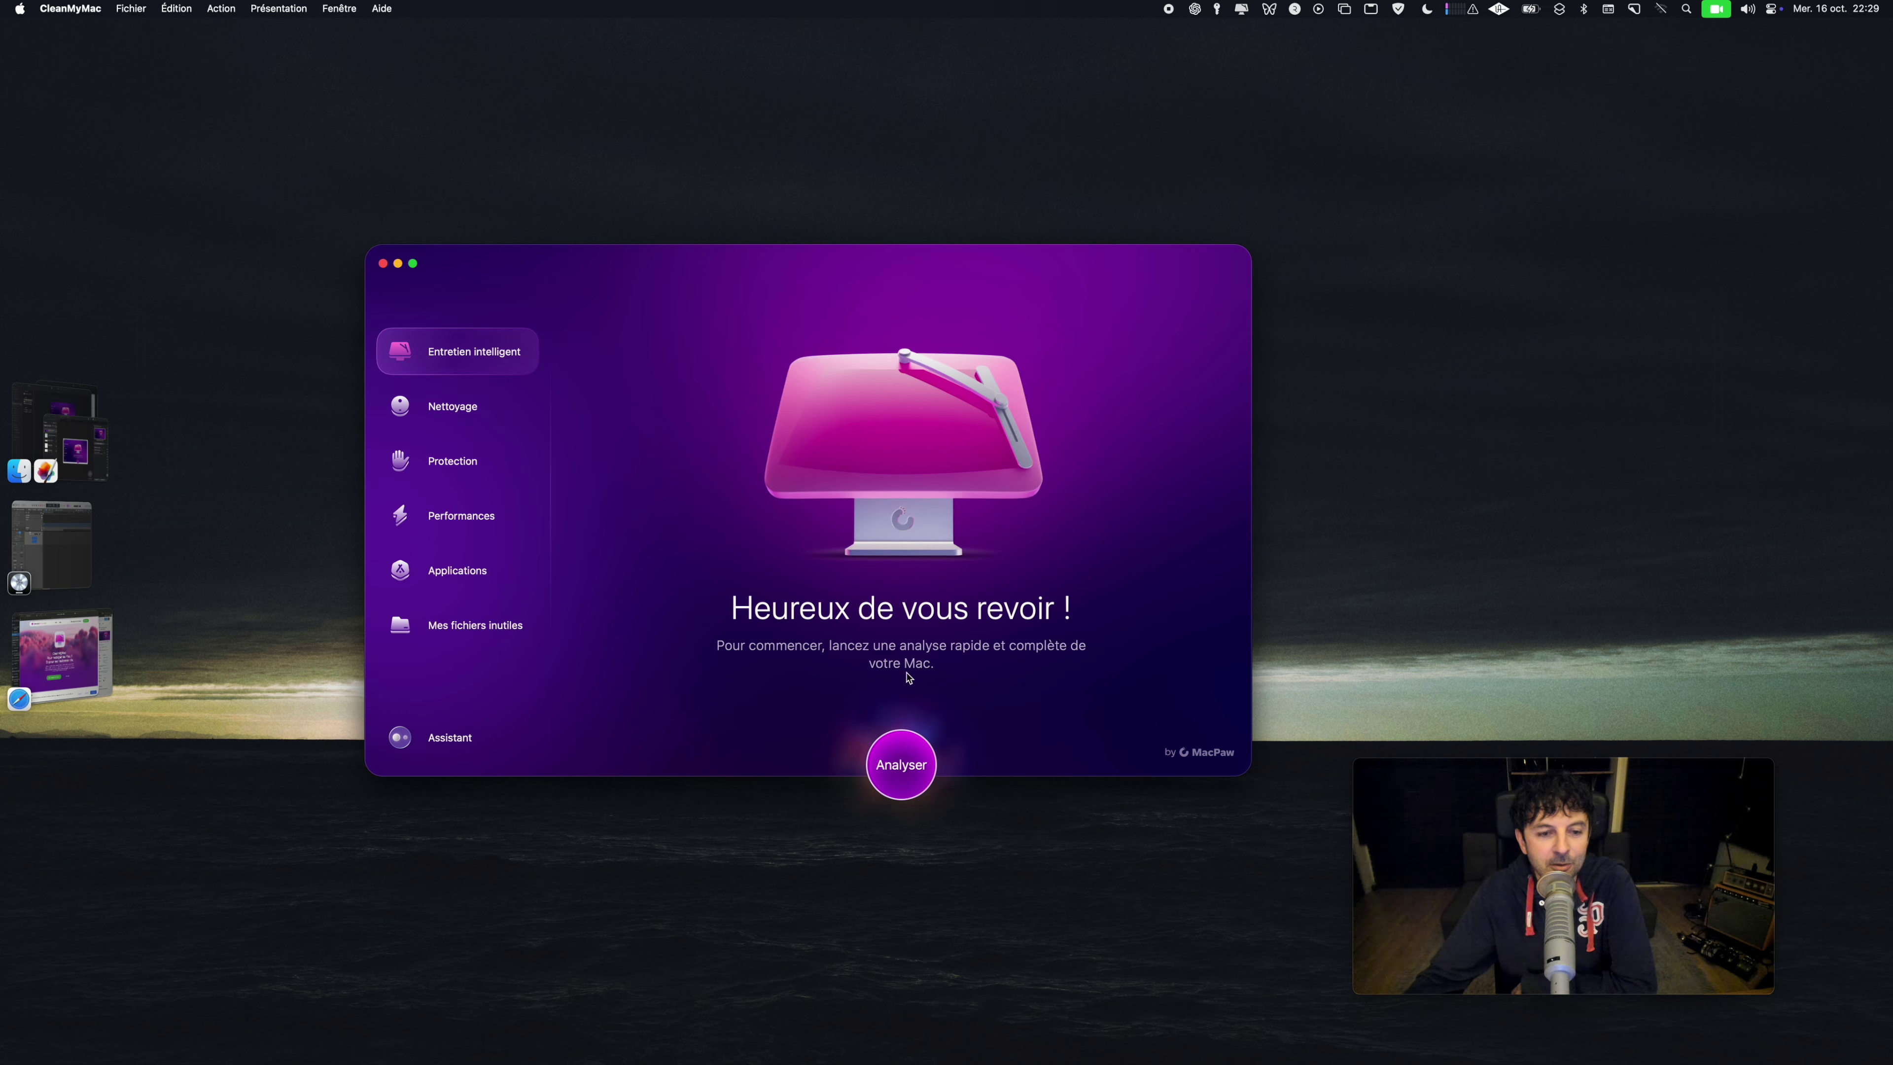
Run the Entretien intelligent analysis and review the user cache files proposed for cleaning.
click(928, 765)
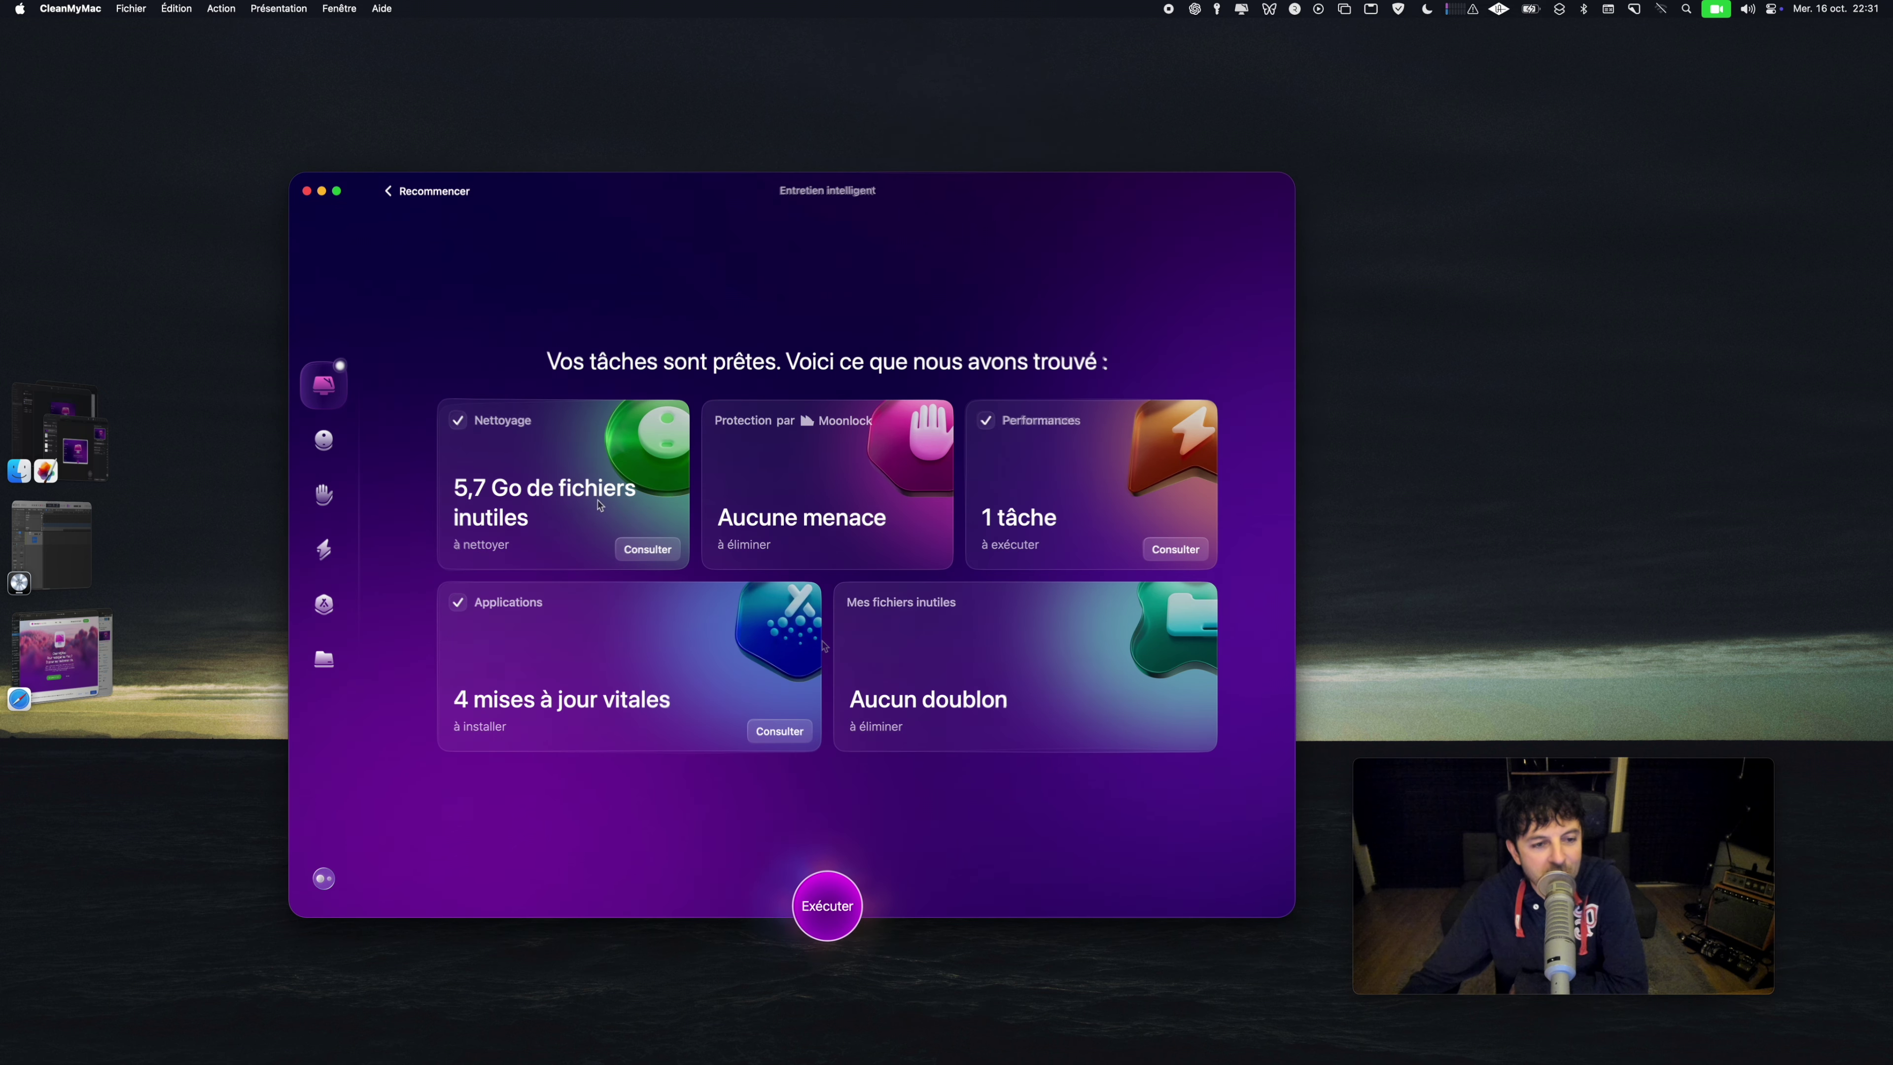
click(645, 549)
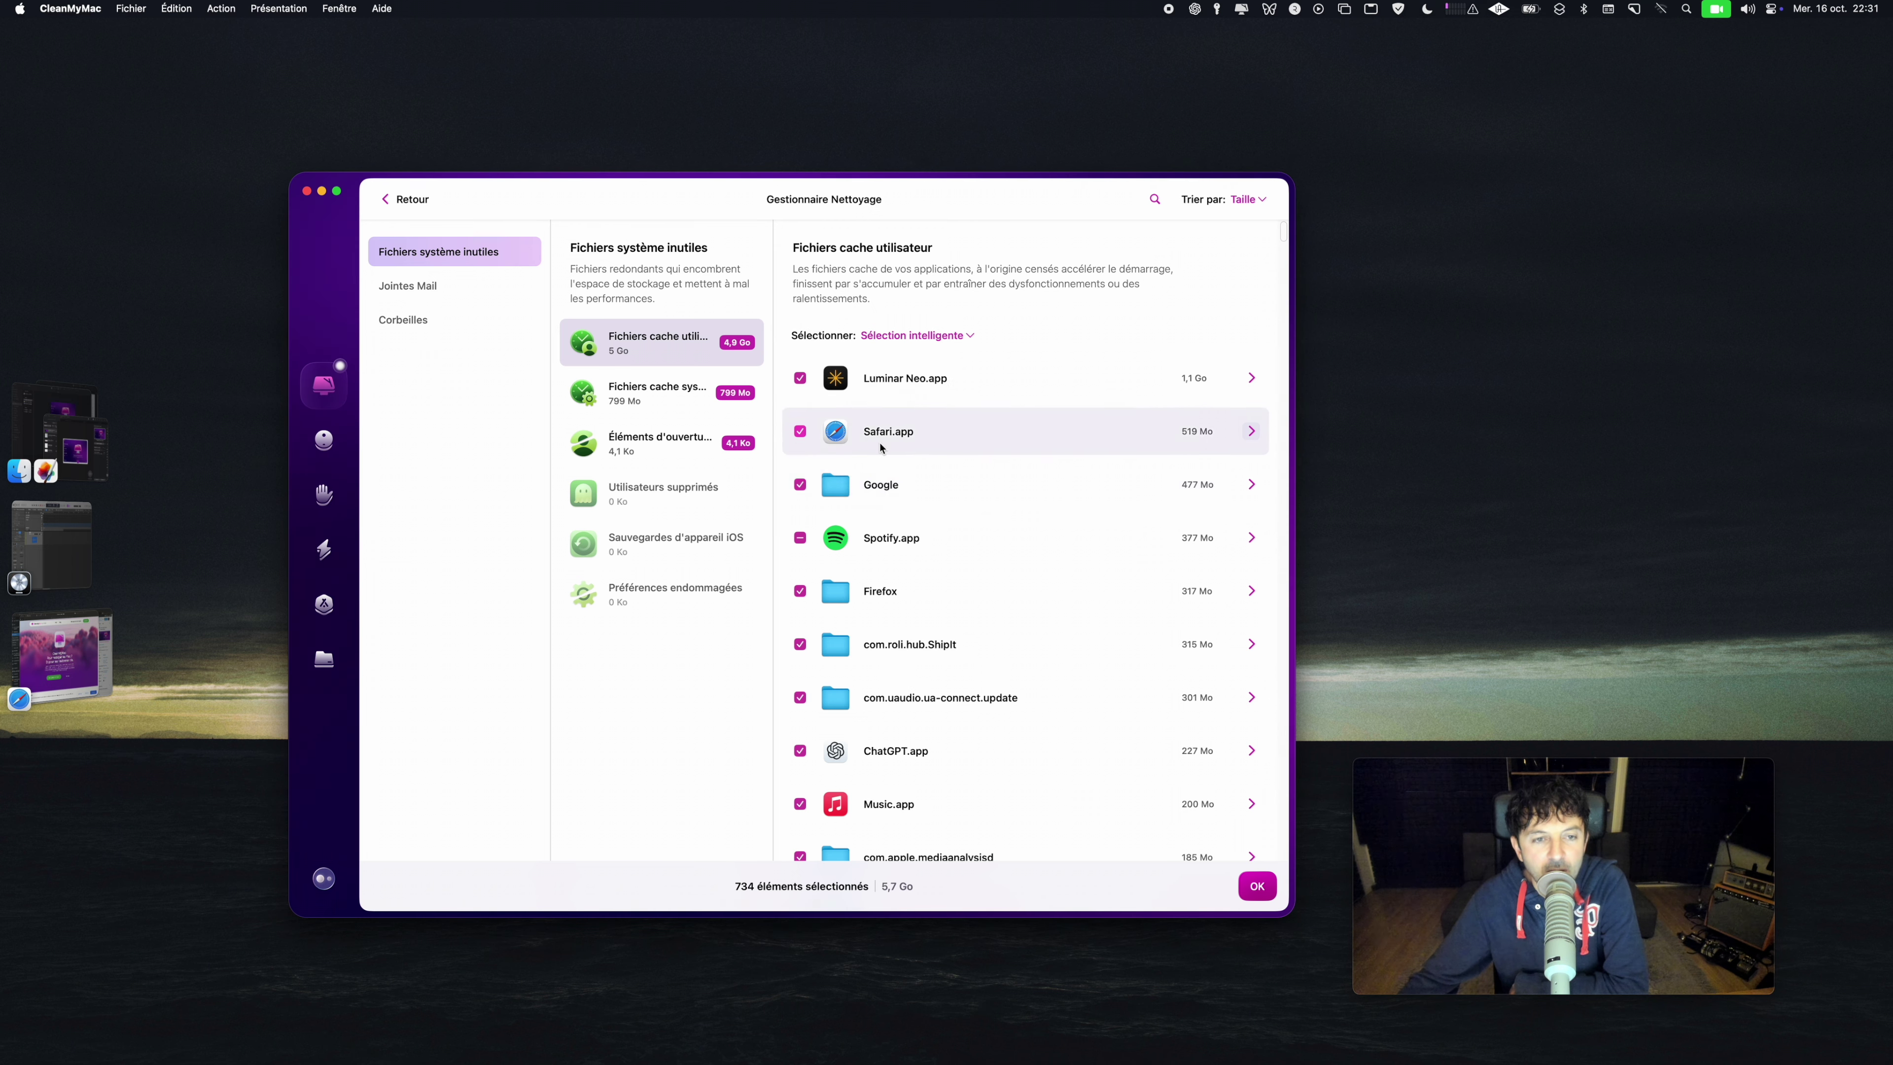
scroll(884, 720, down, 5)
scroll(884, 721, down, 20)
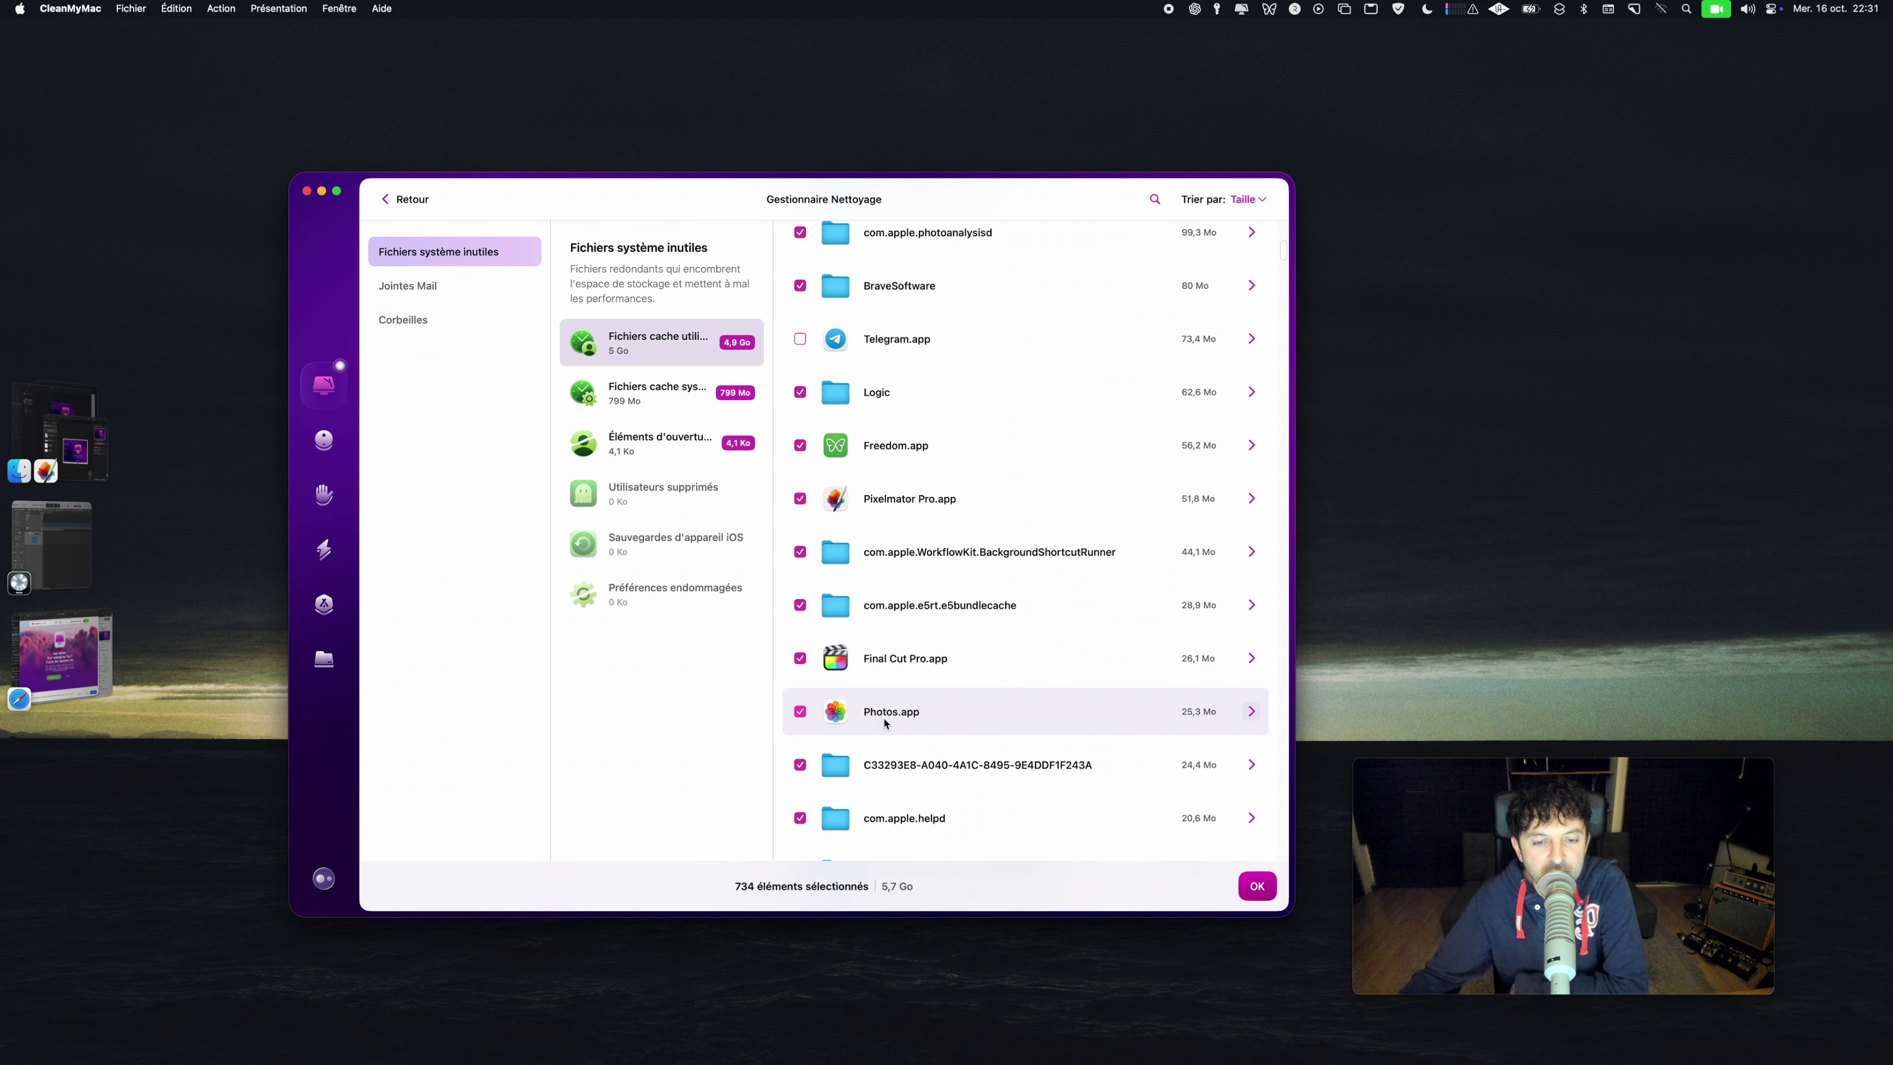
scroll(881, 725, down, 2)
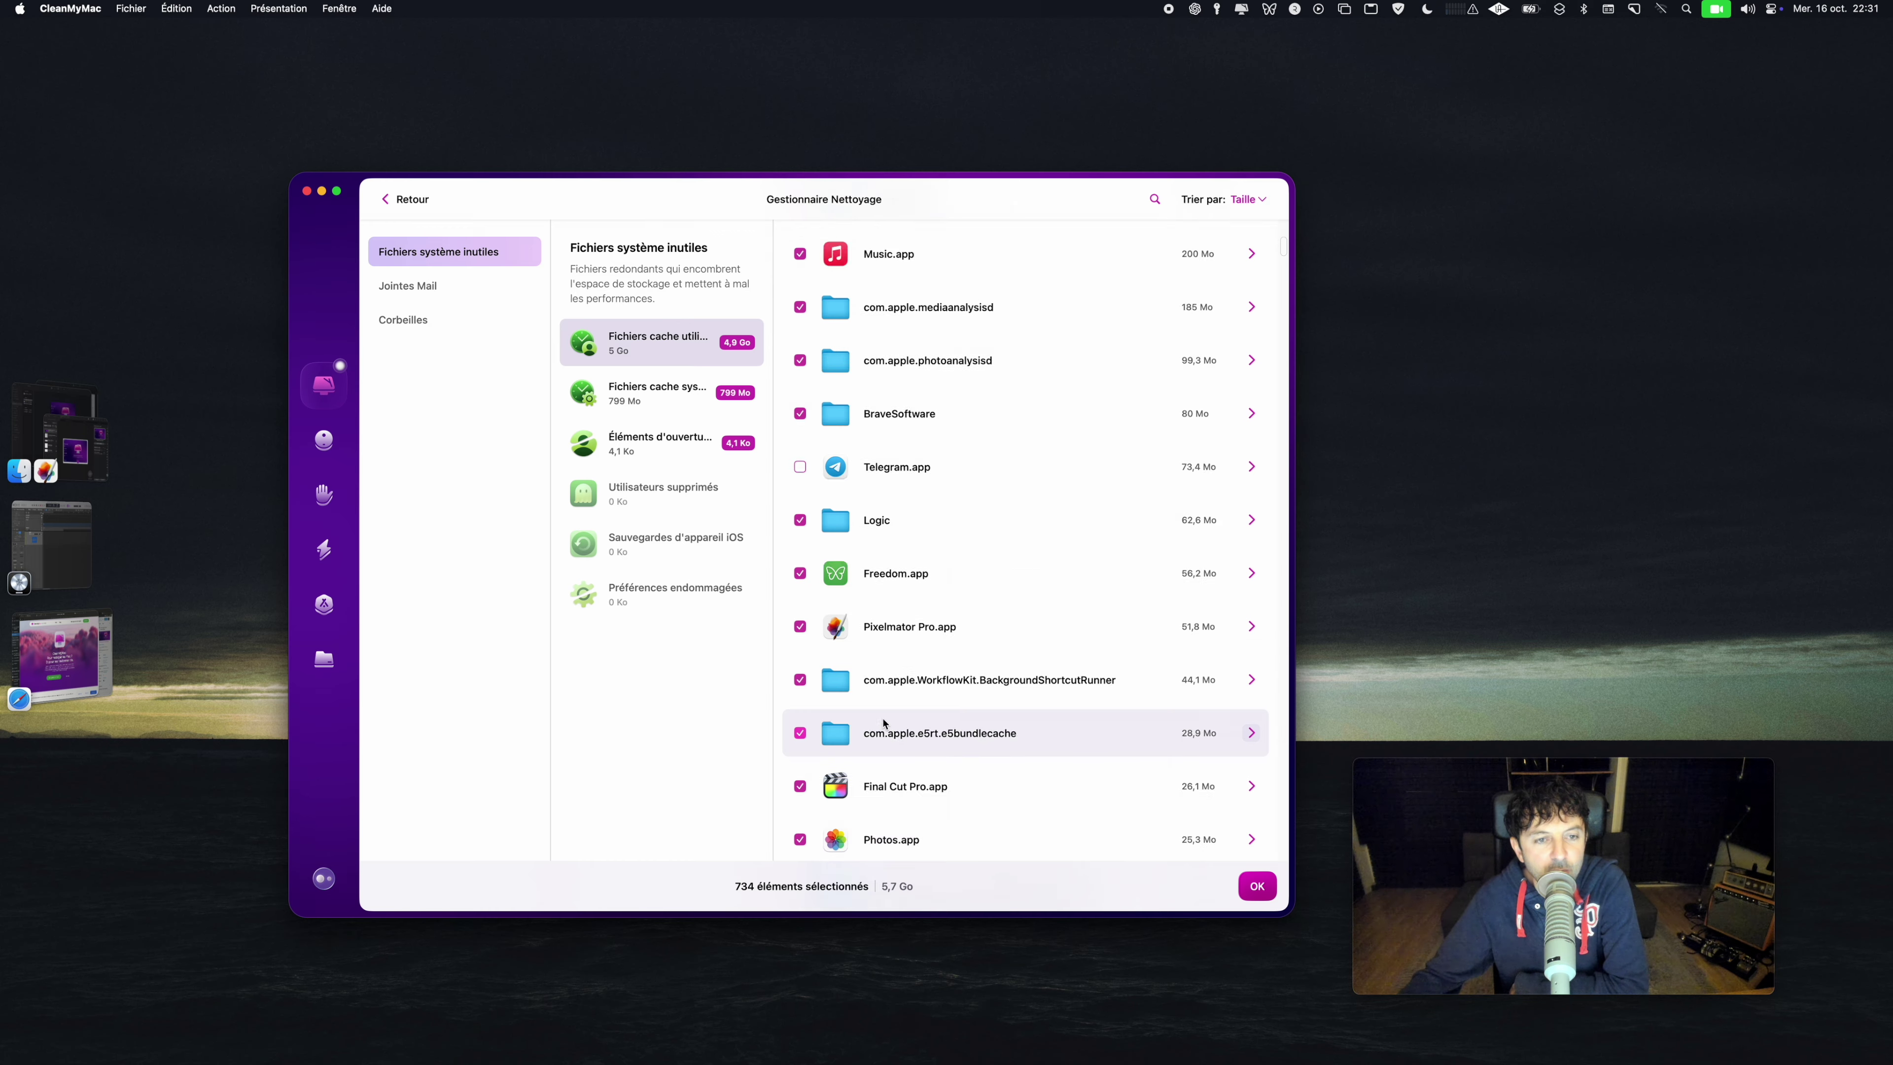
click(685, 465)
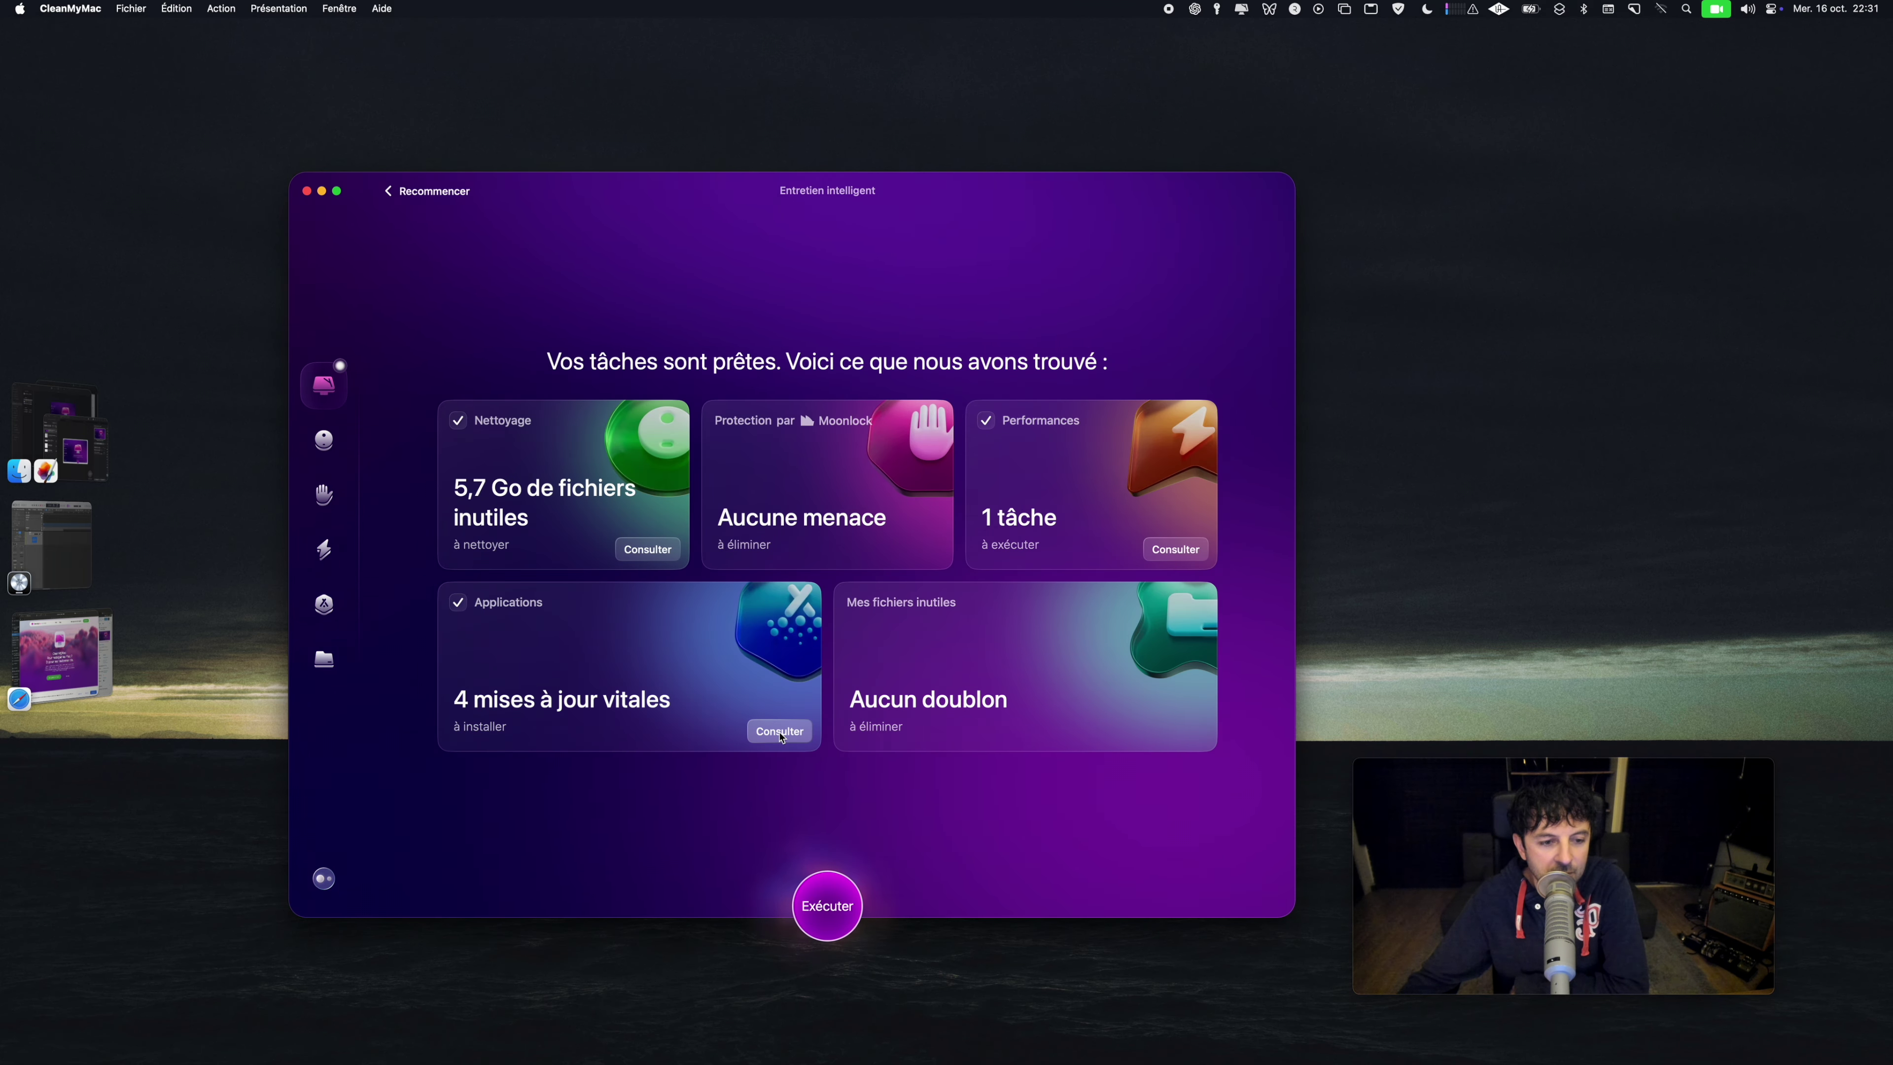
Review the vital application updates and accept the selection with all of them included.
click(779, 733)
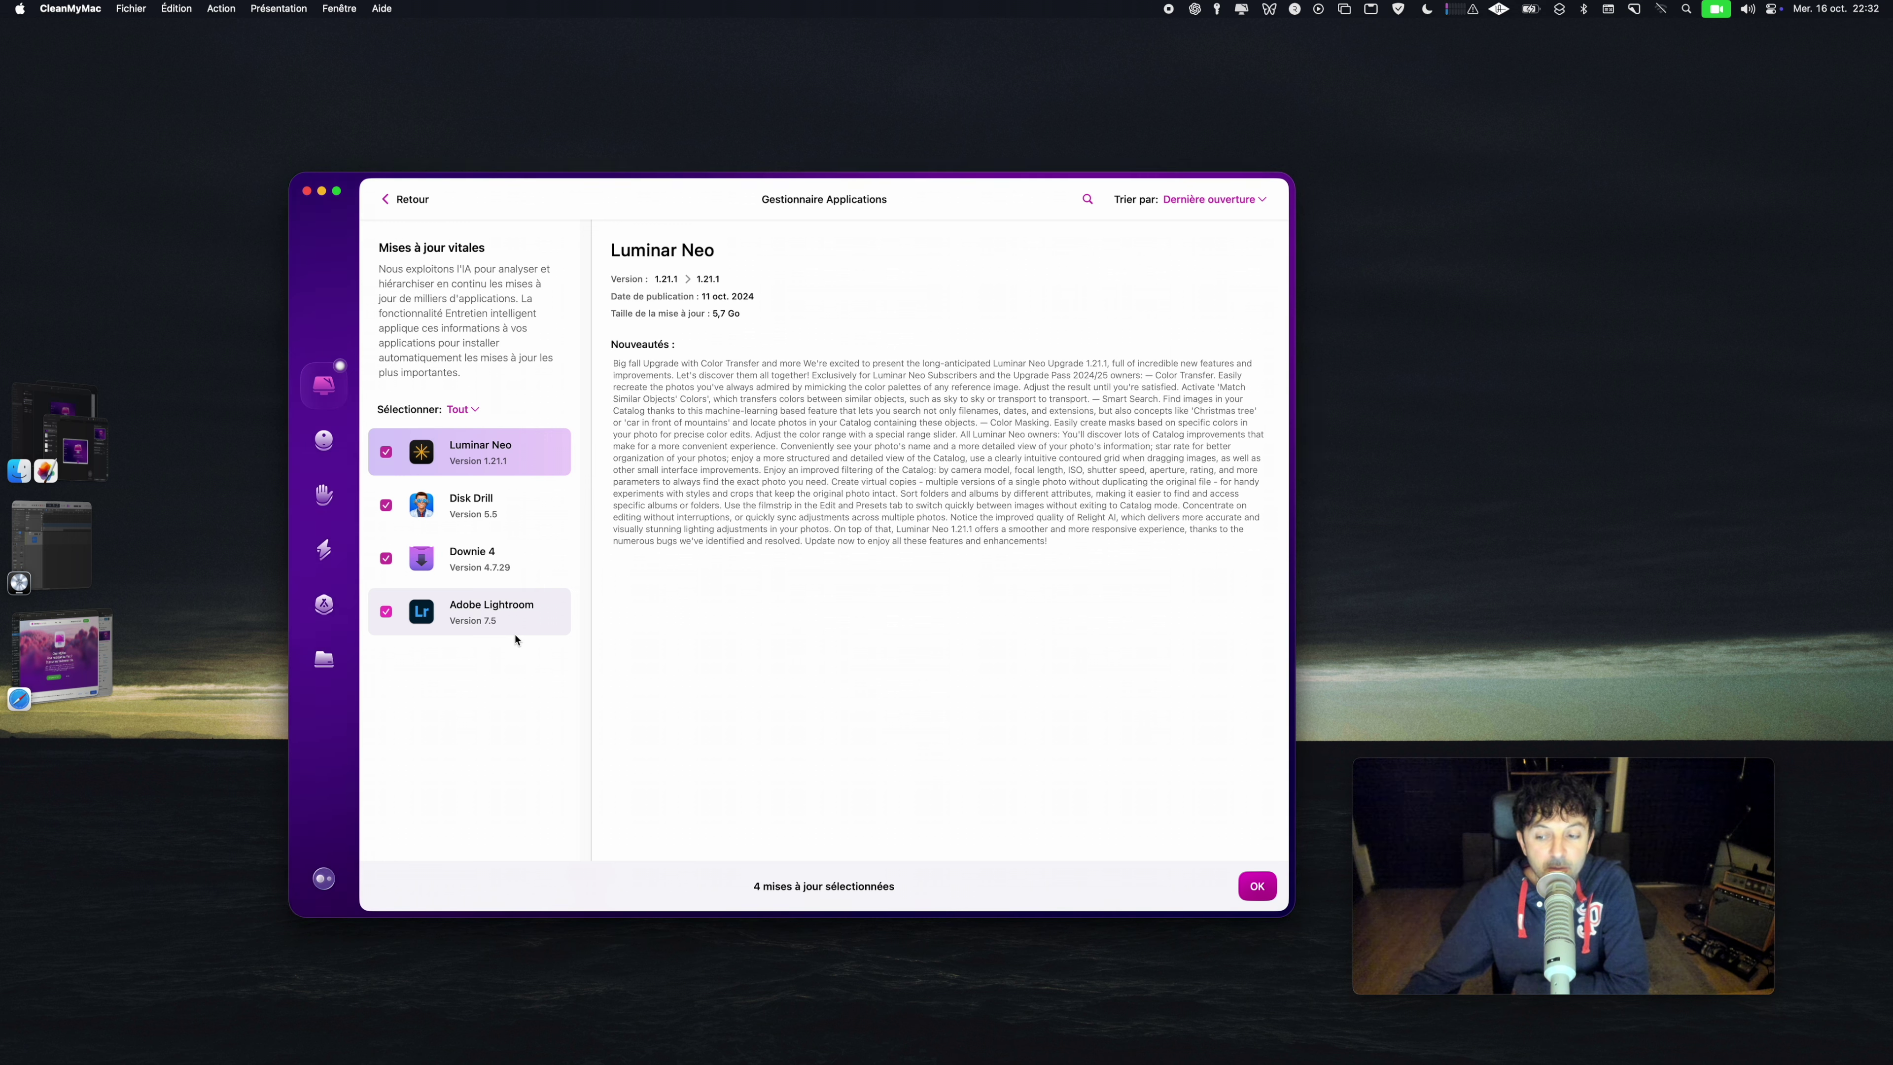
key(XF86MonBrightnessDown)
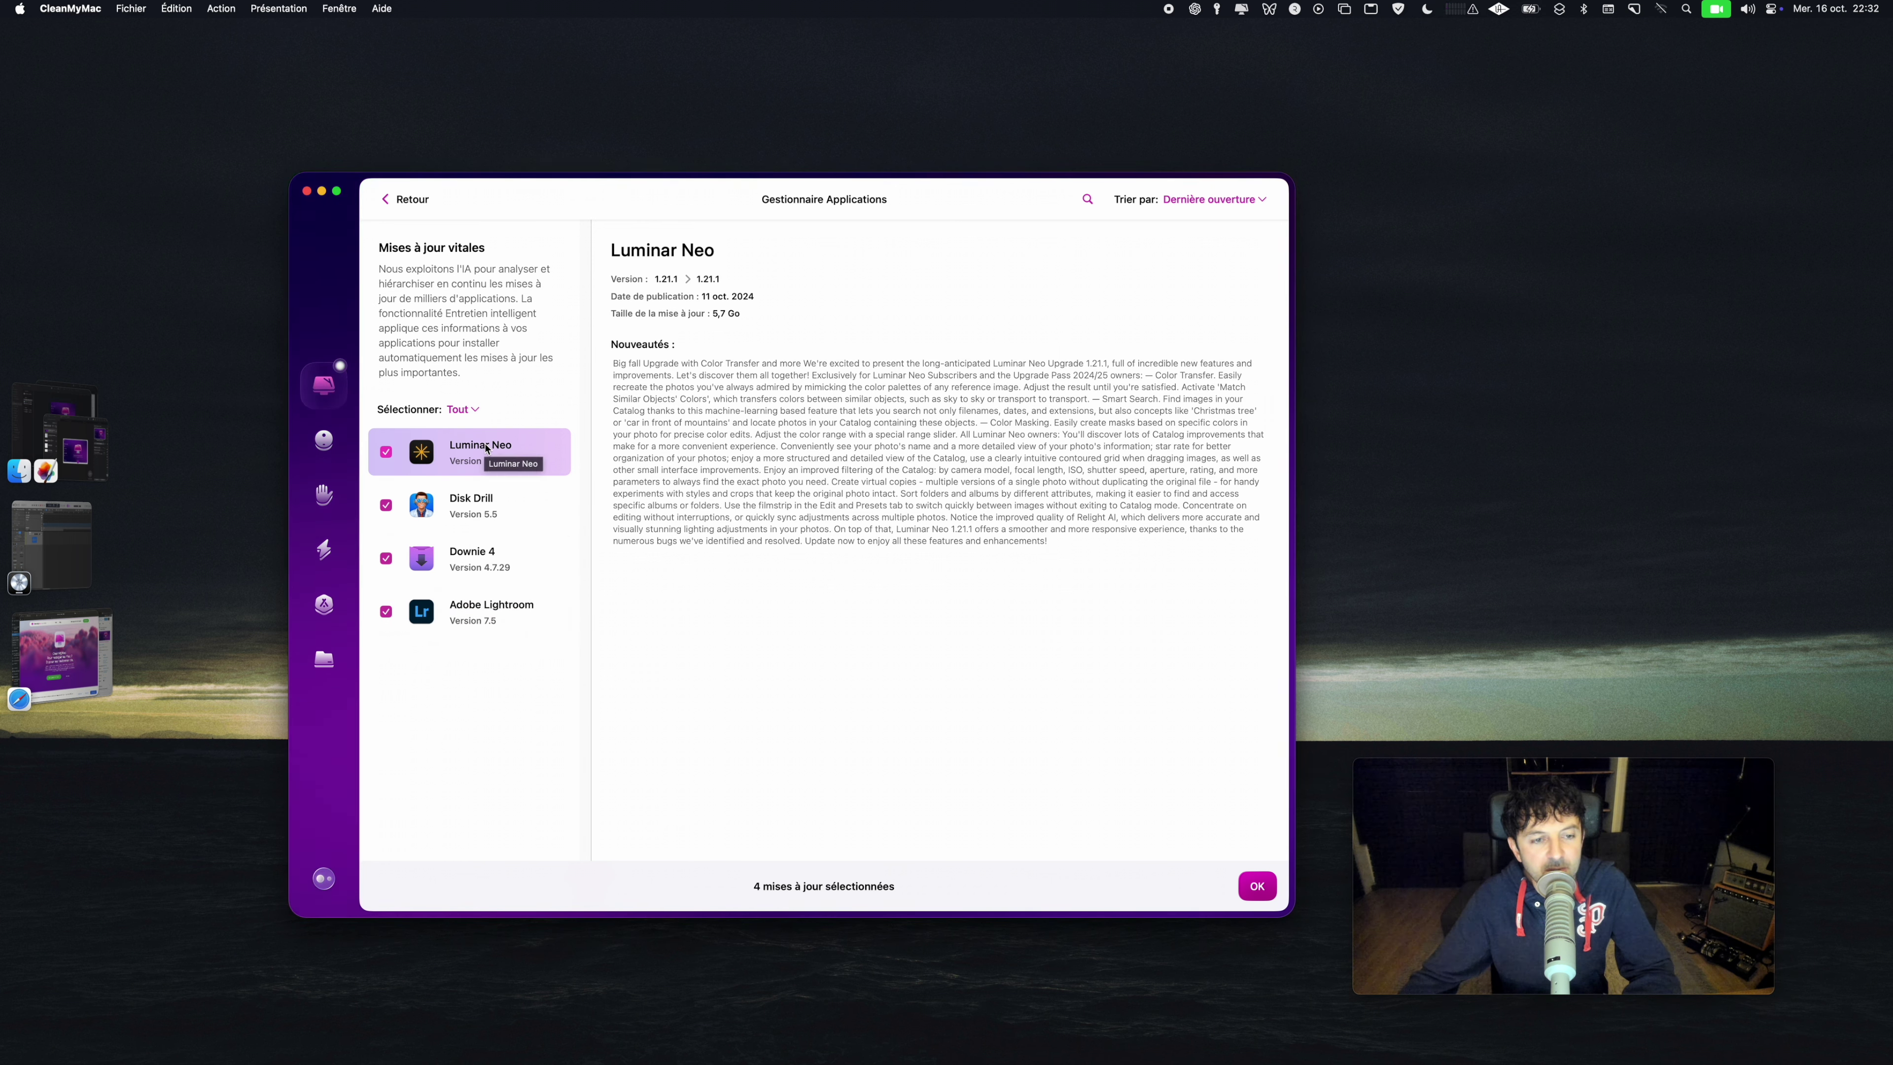
key(F1)
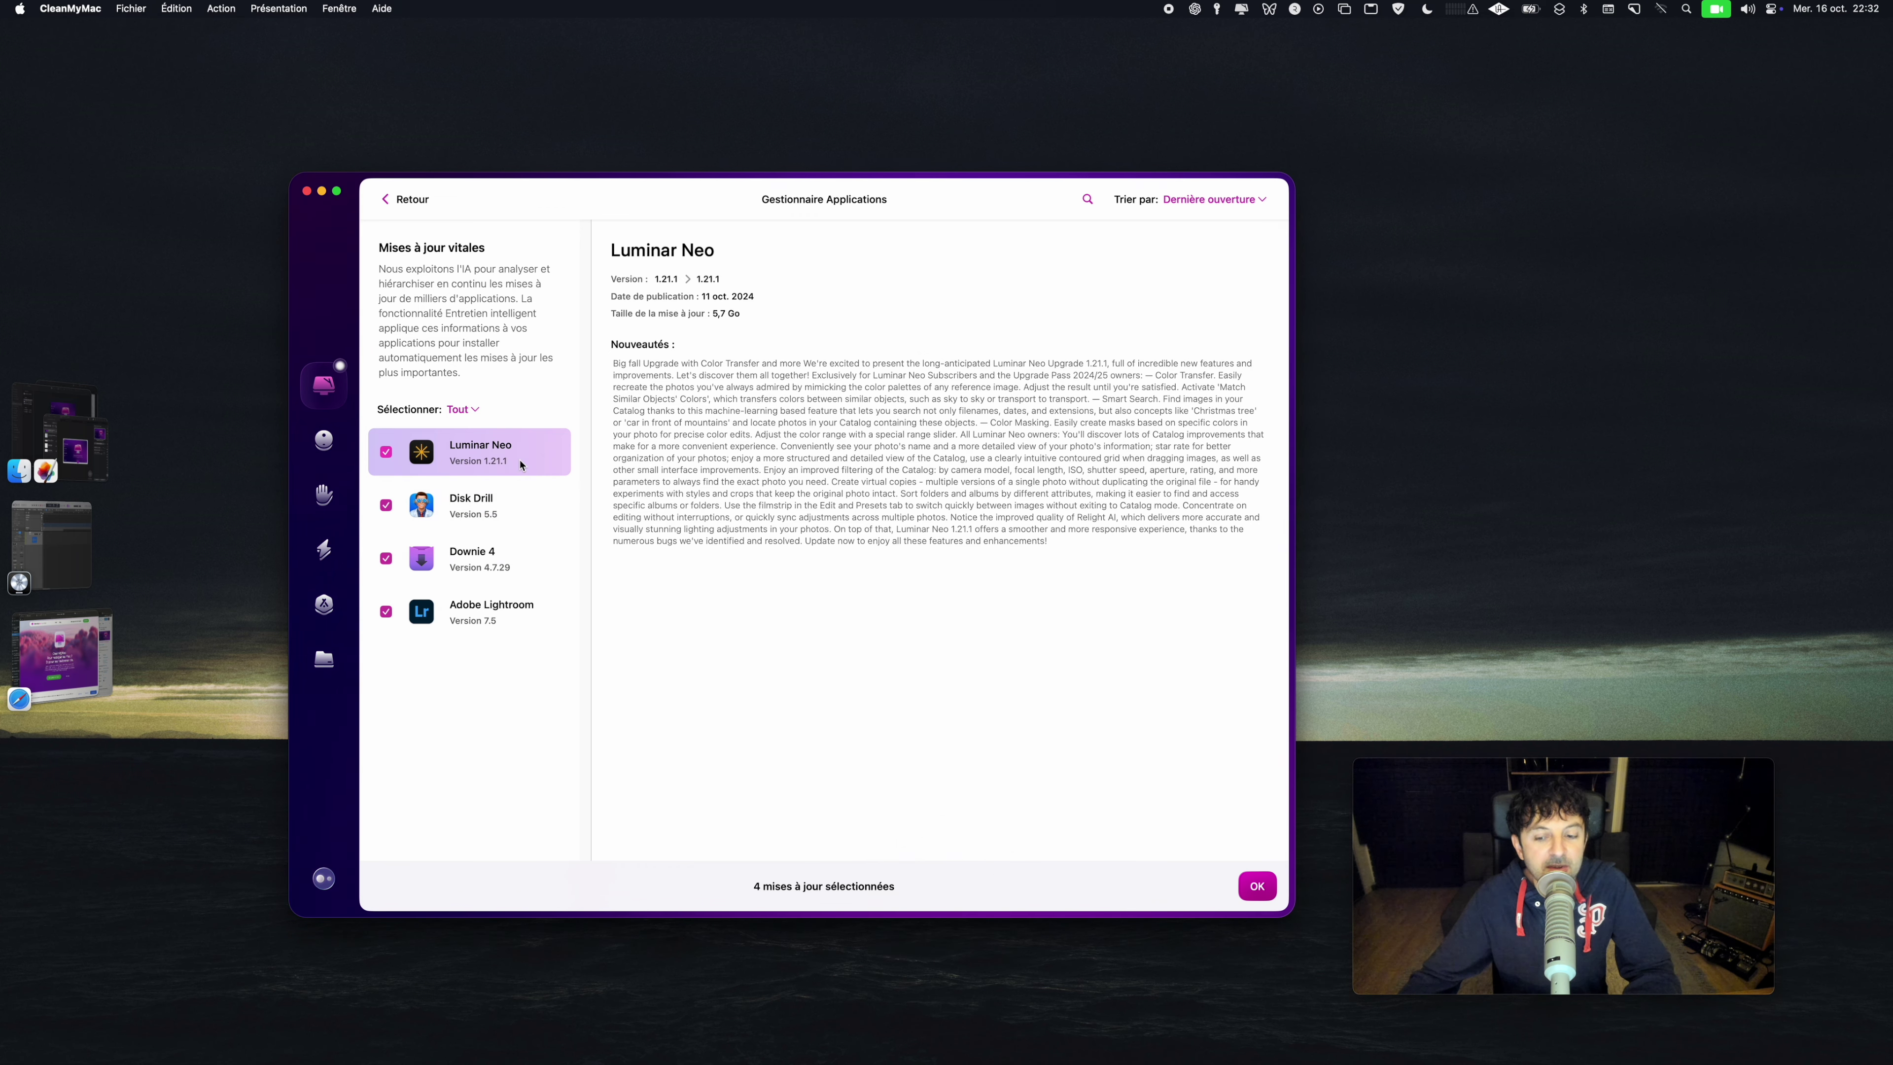
click(1256, 885)
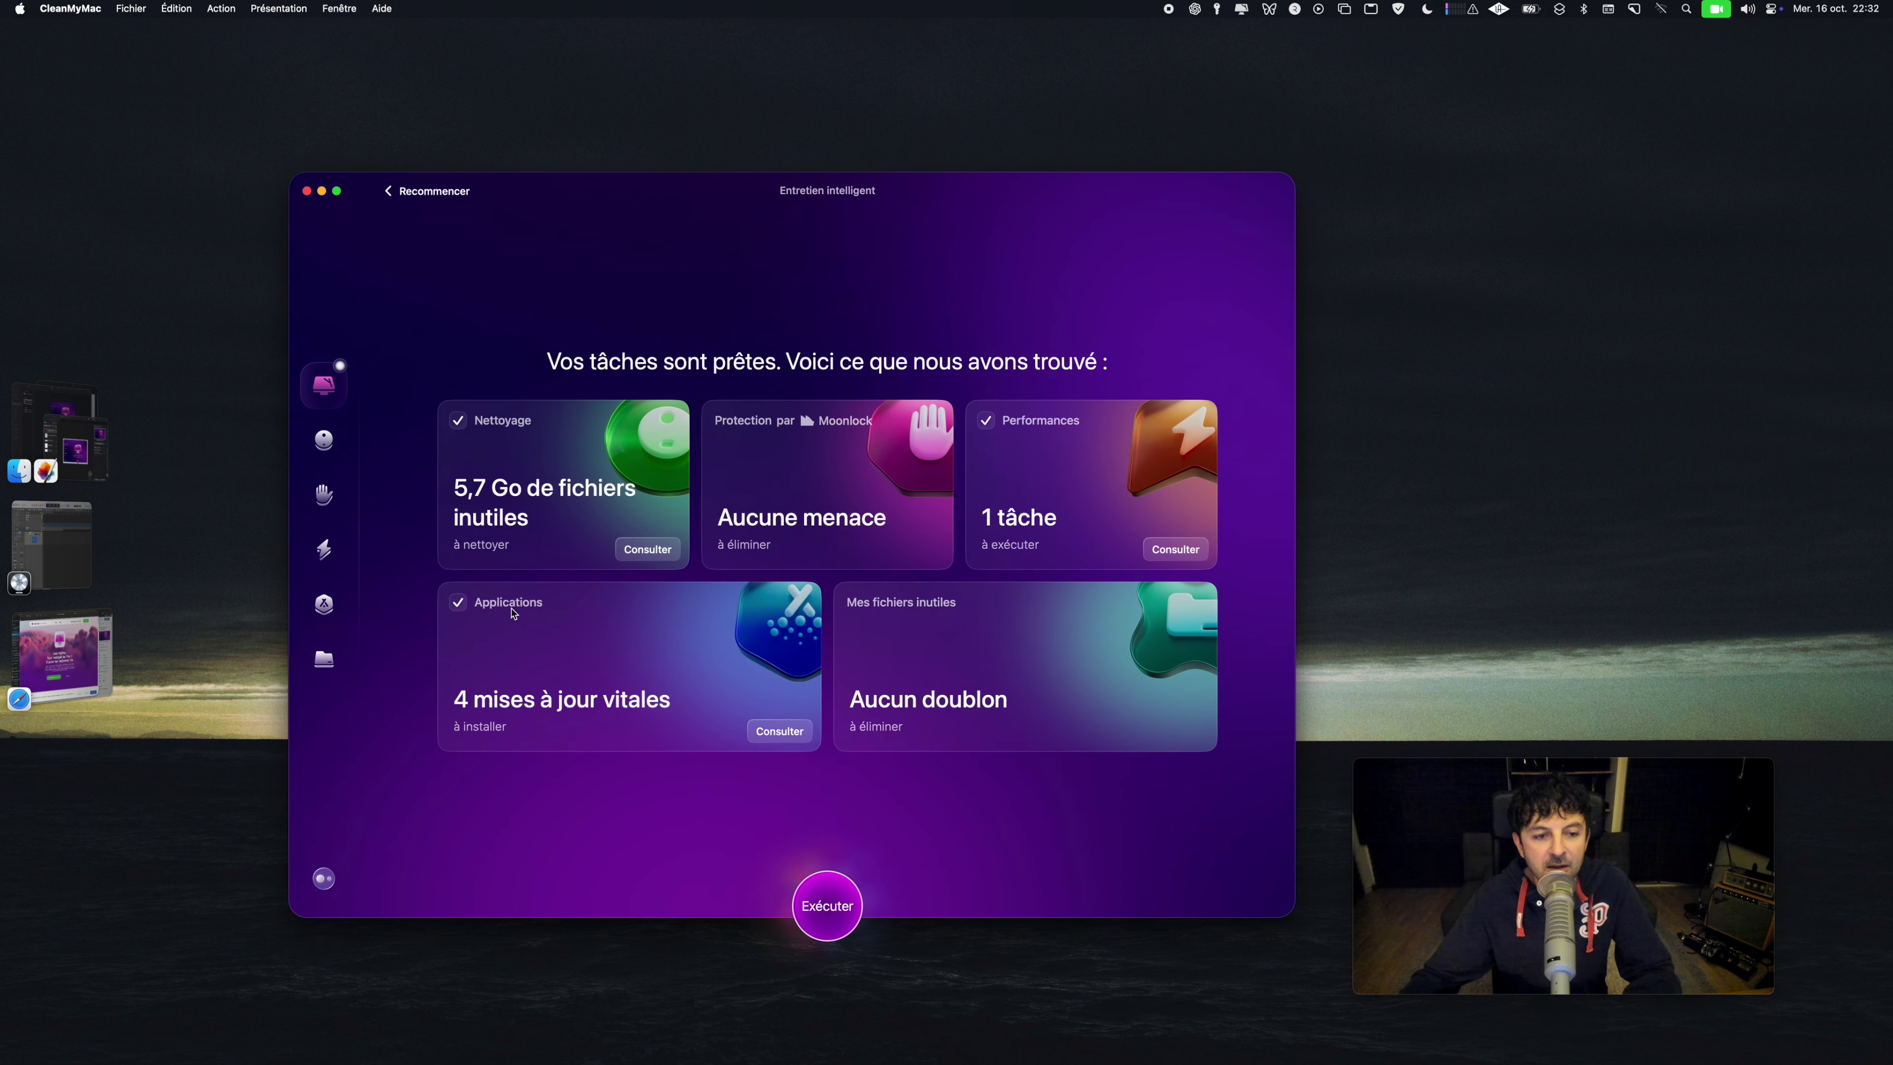
Execute the Entretien intelligent tasks, quitting Safari to clean its files, and check the maintenance history.
click(827, 903)
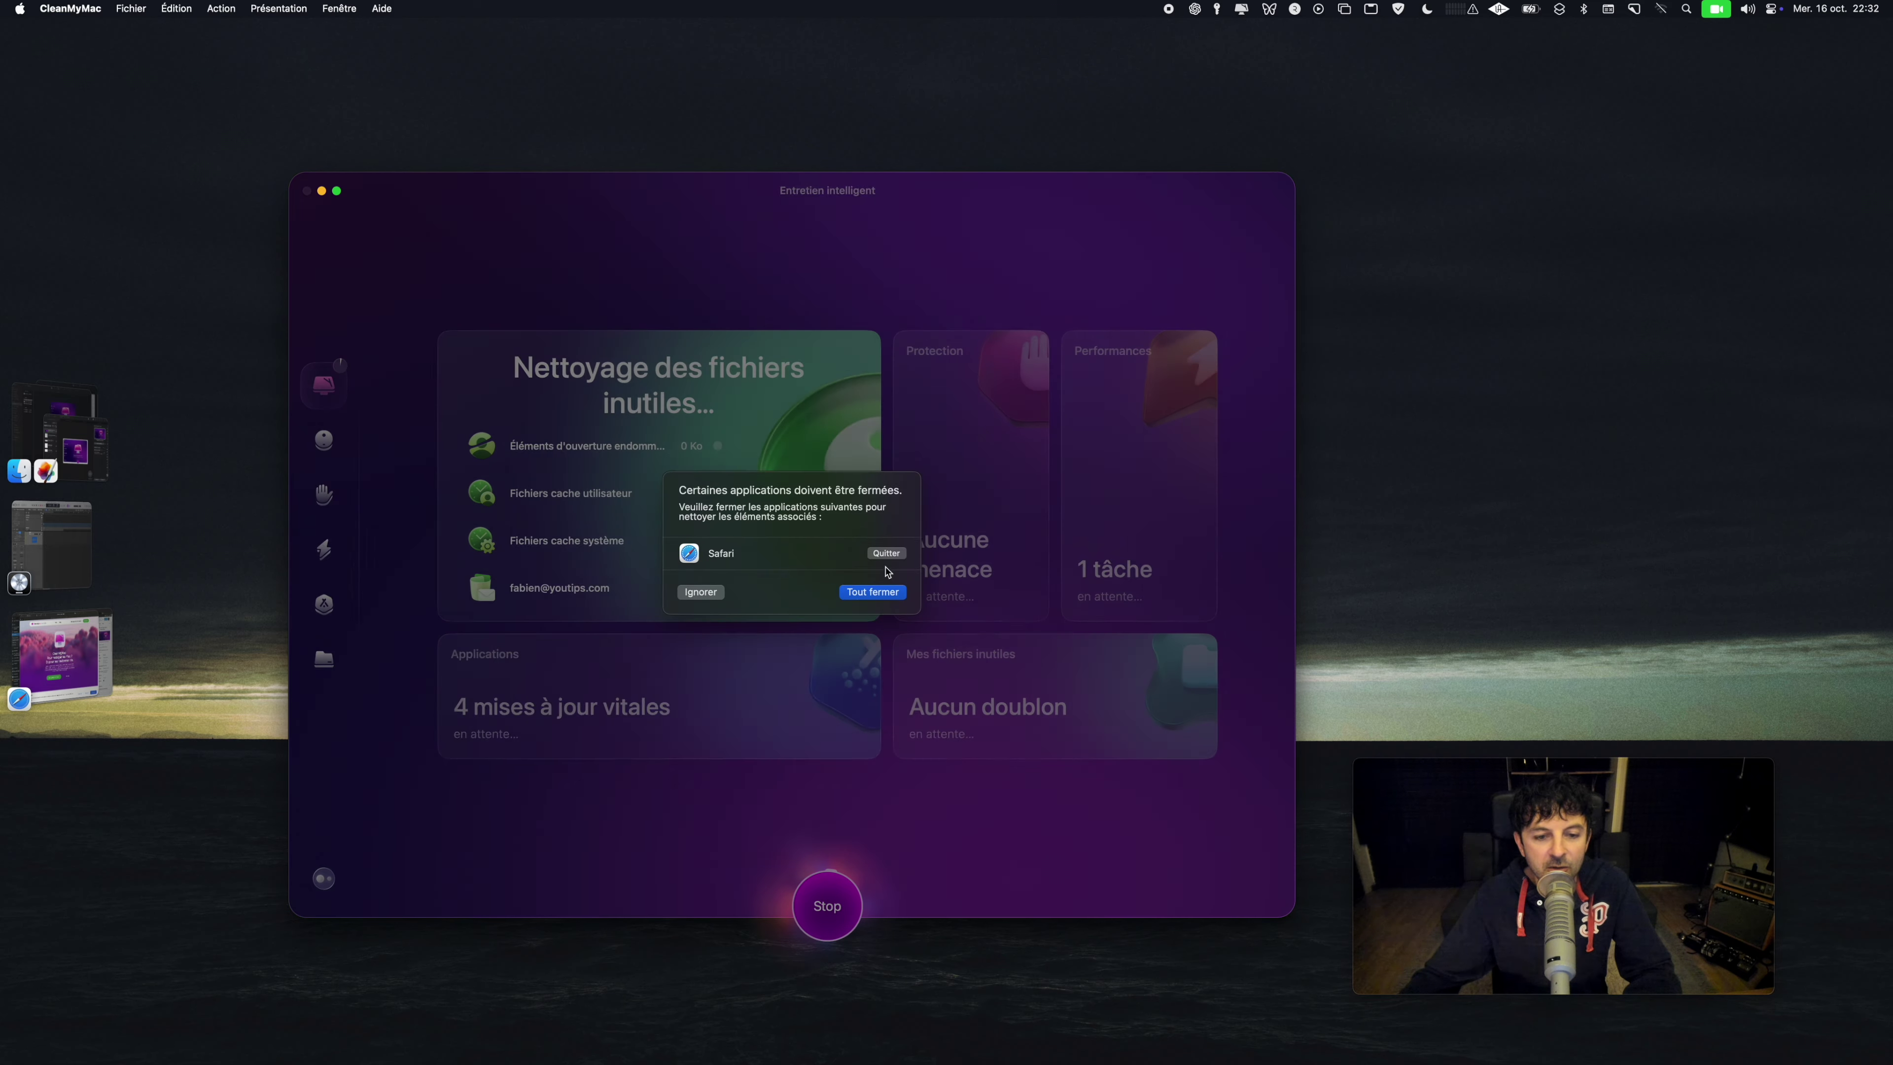
click(879, 553)
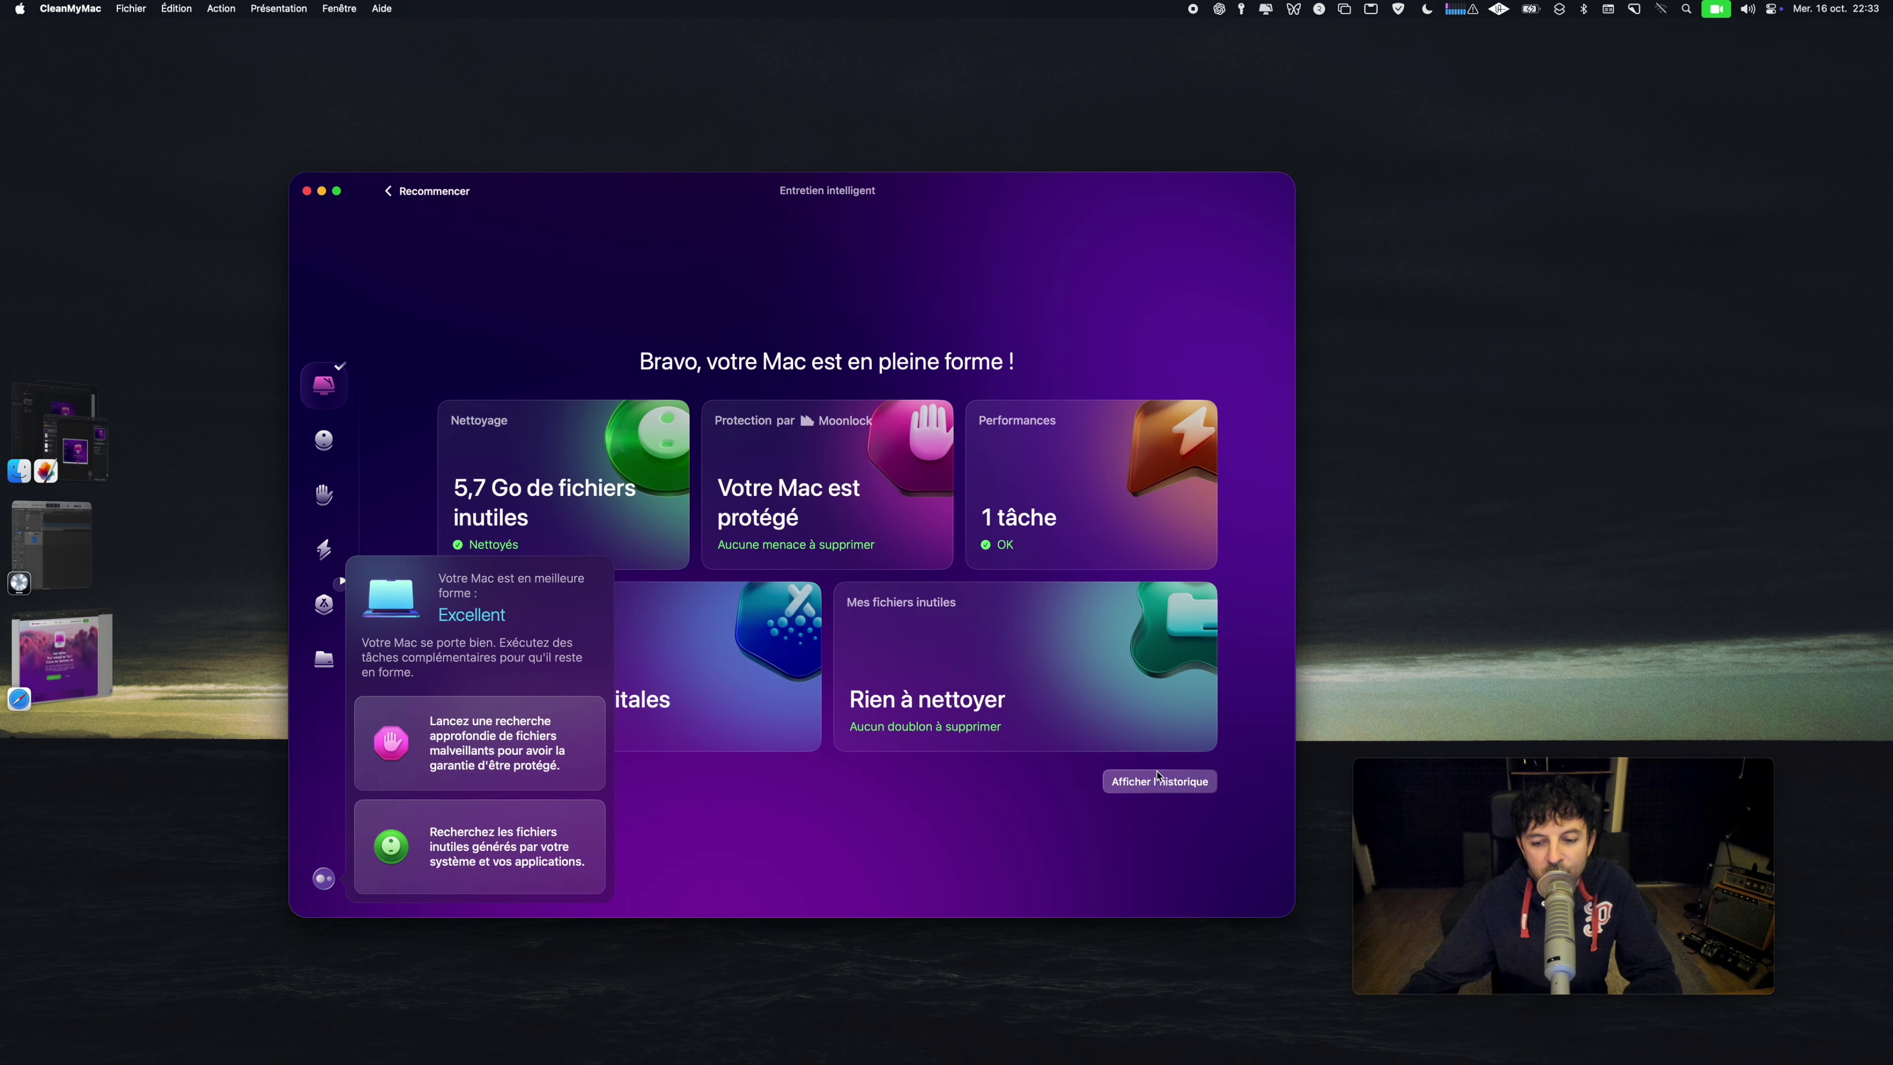
click(1157, 779)
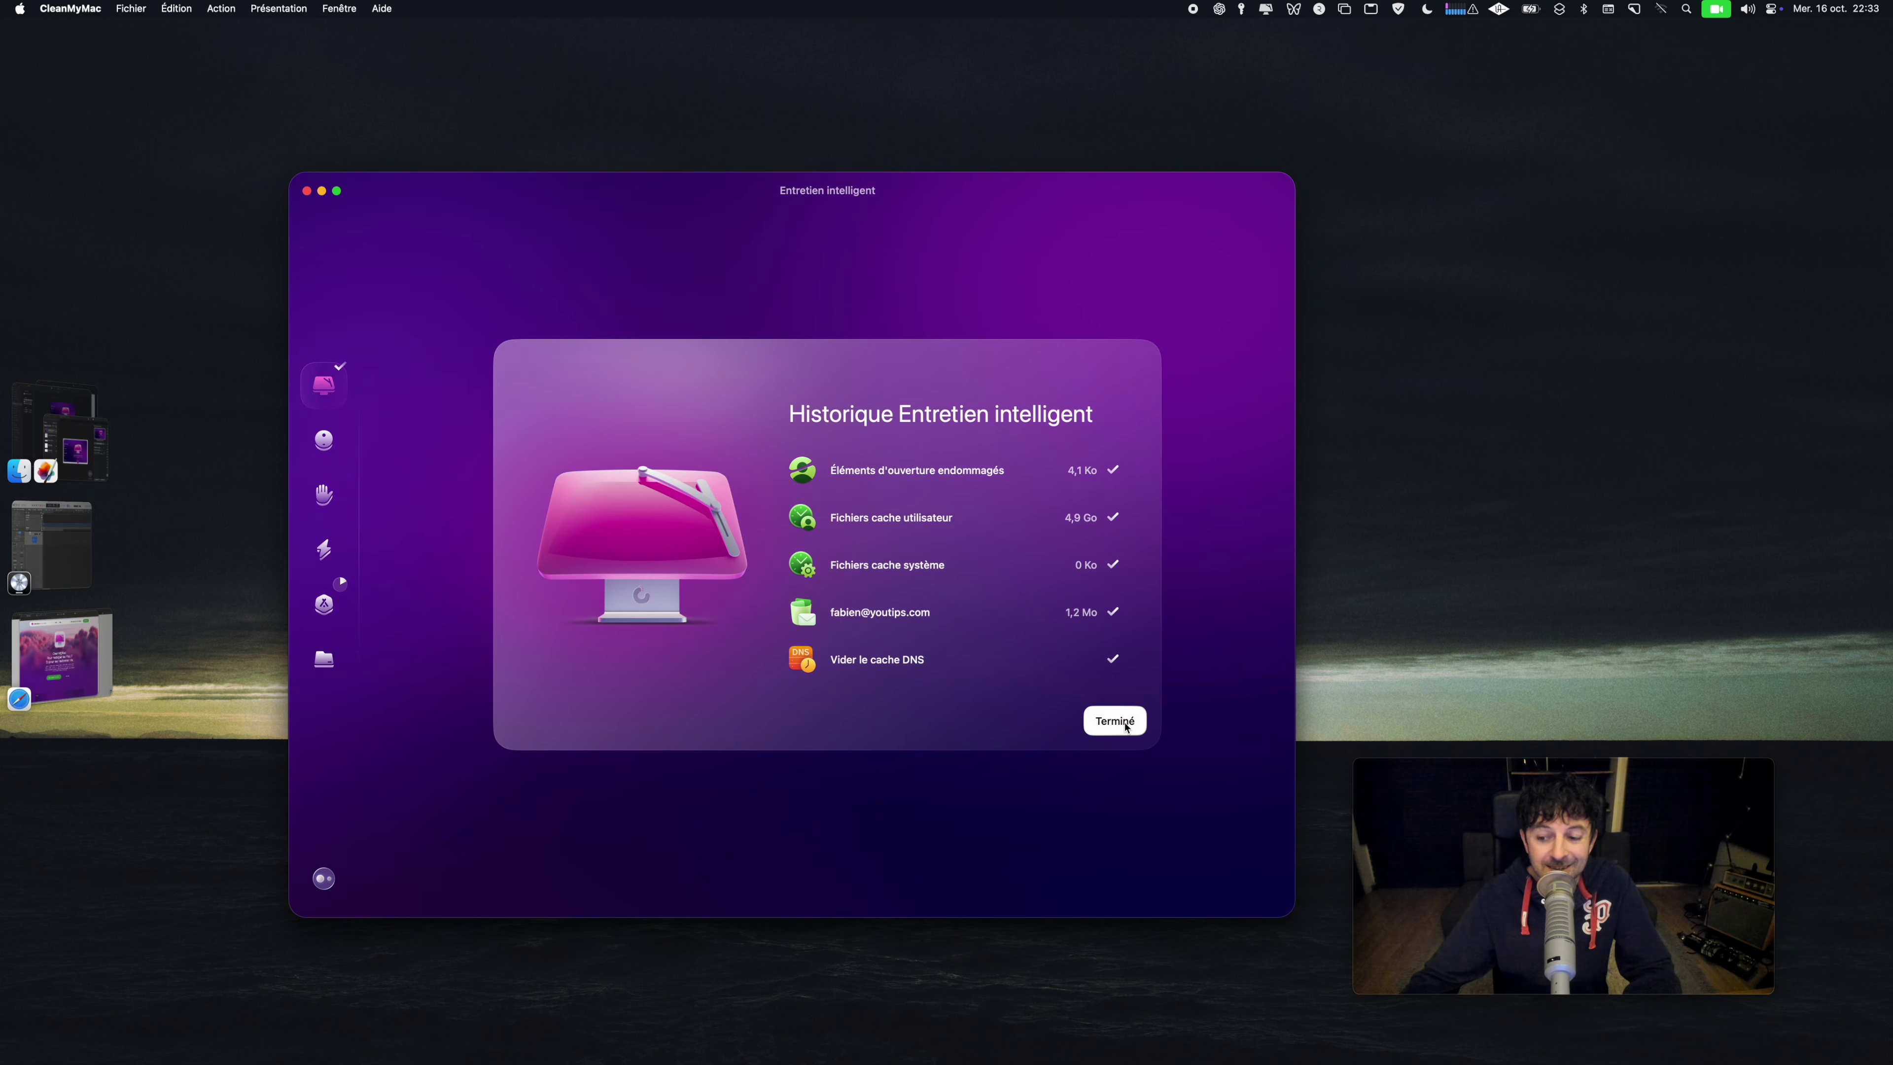
click(1115, 721)
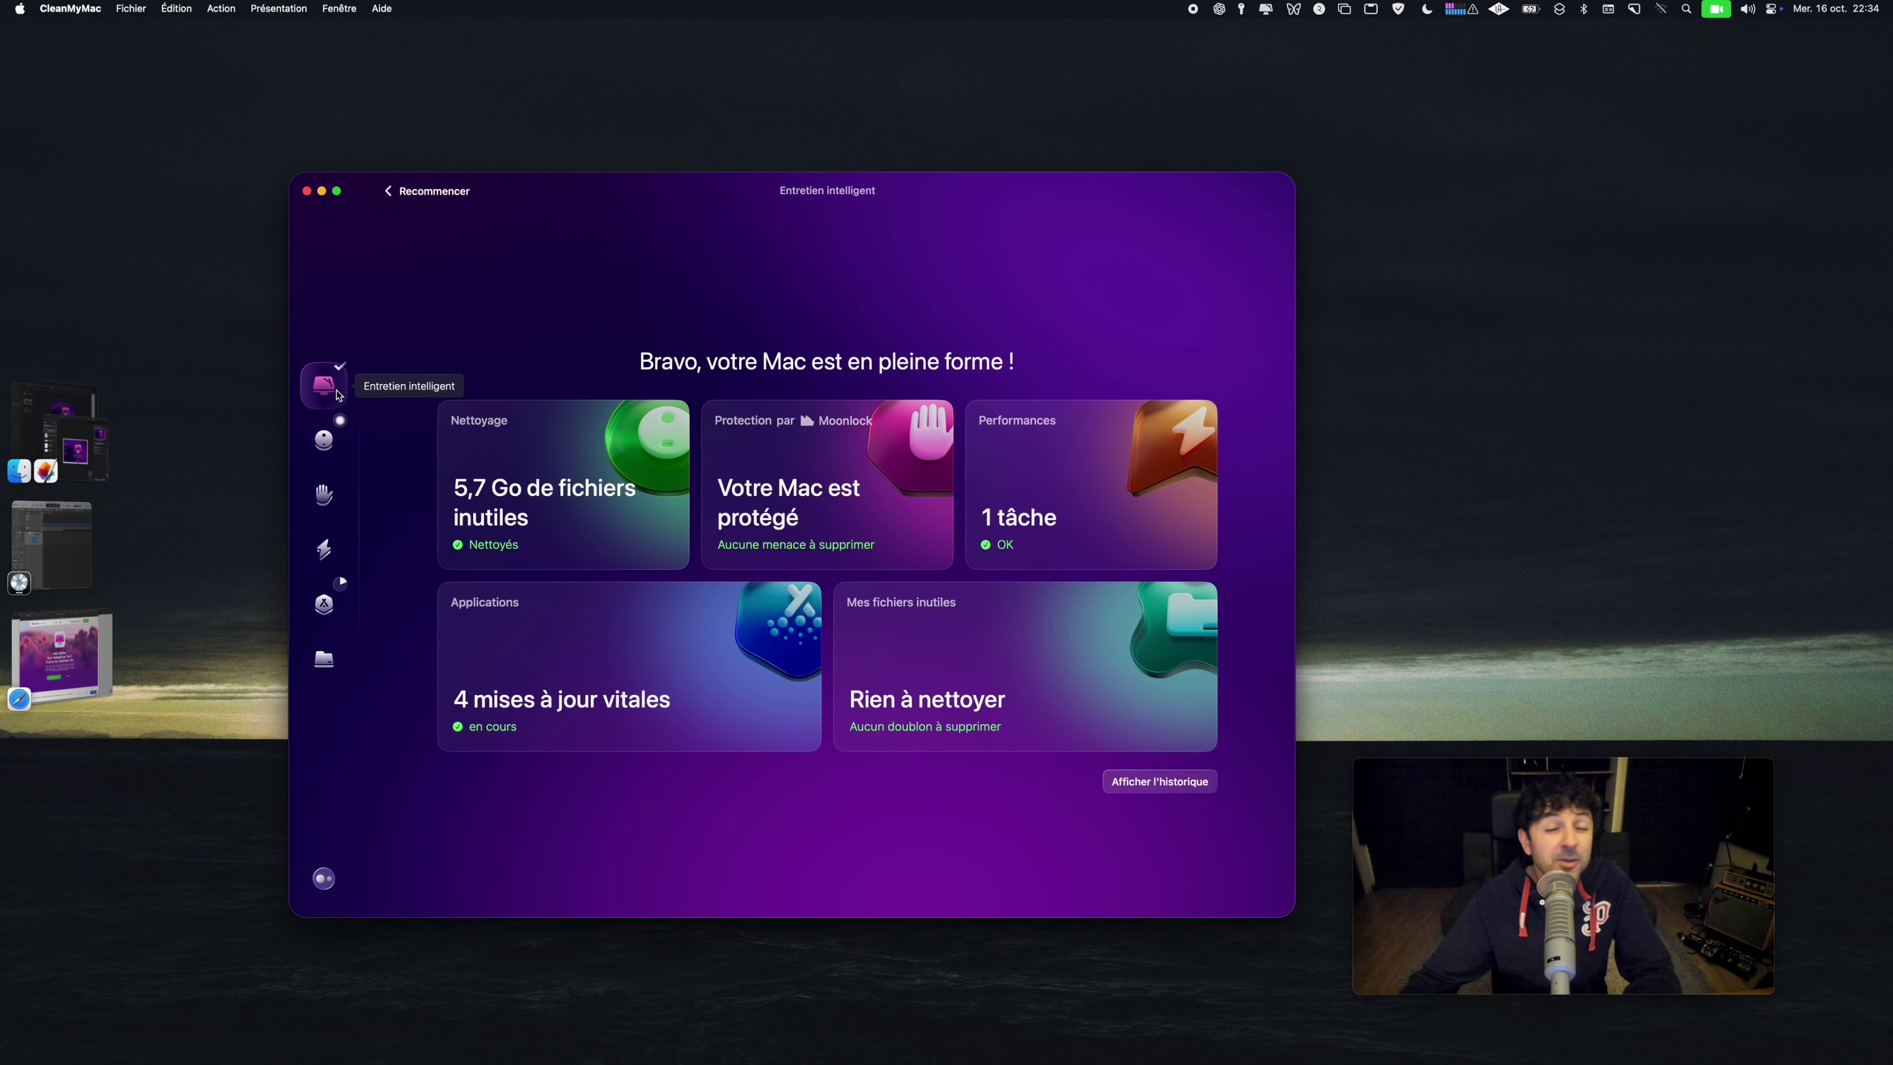